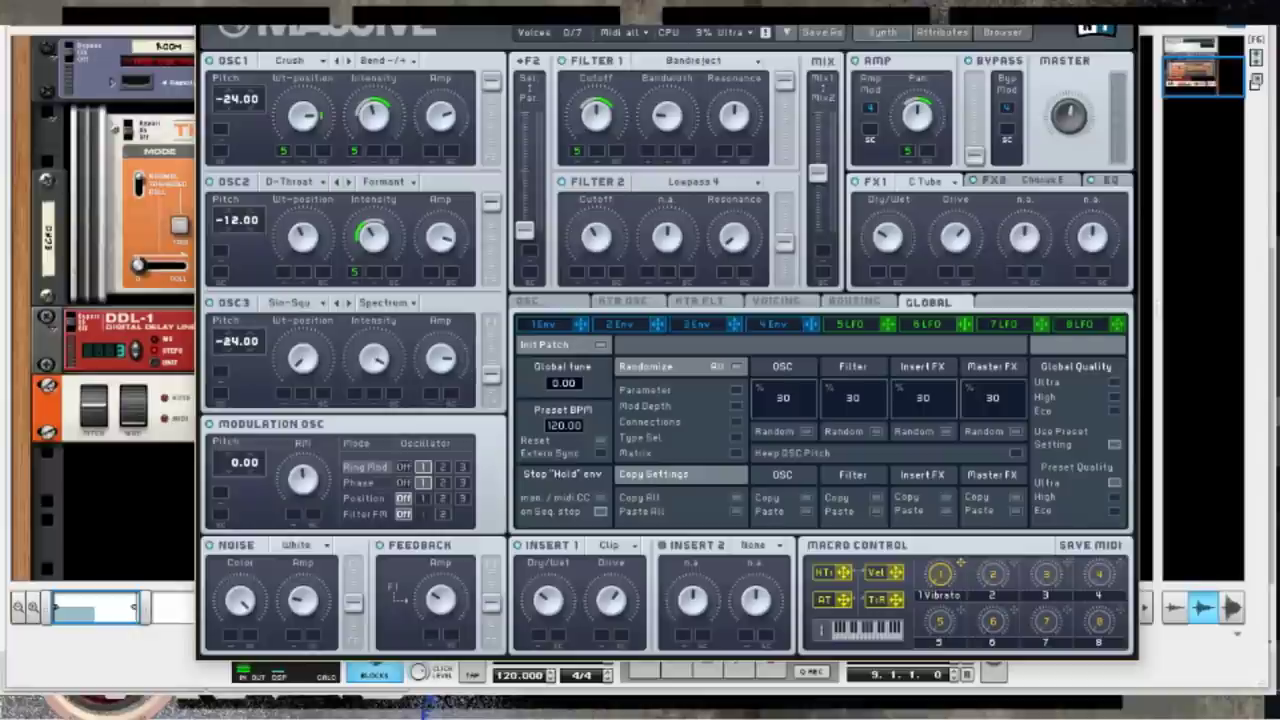
Close Massive and open the EMI 1 clip in the maximized sequencer to view its note
key(ctrl+w)
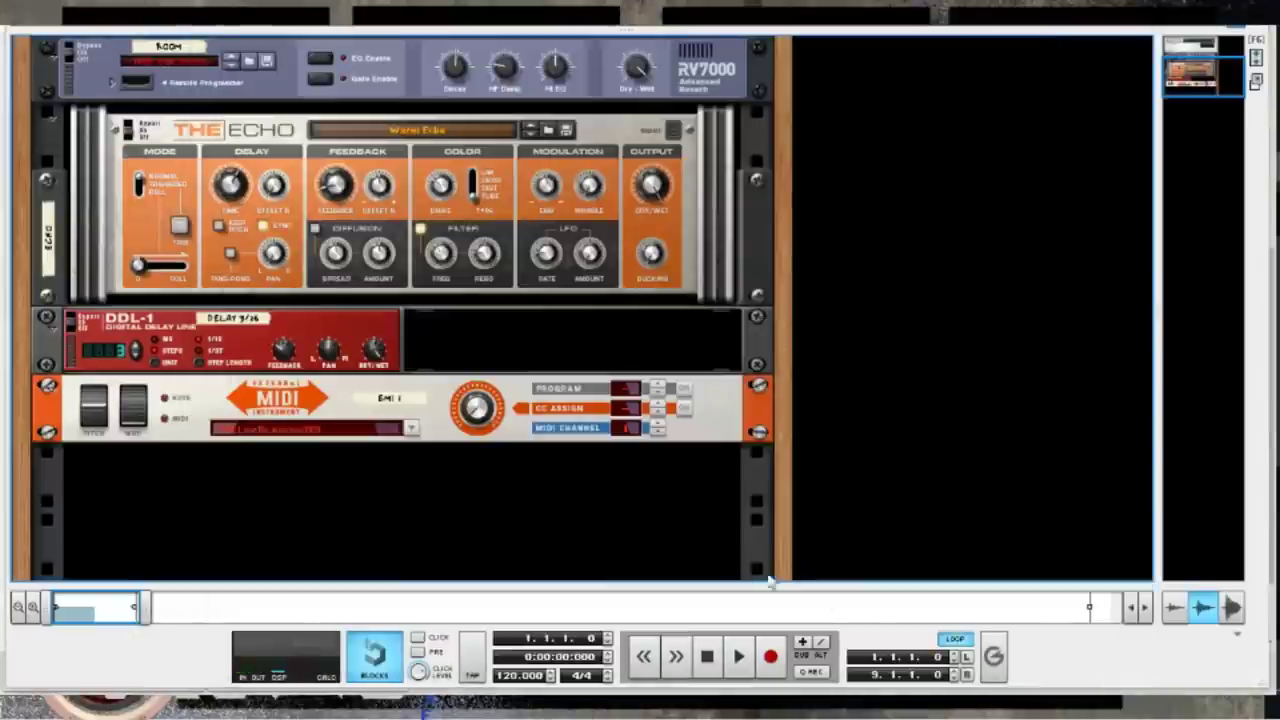
click(1256, 80)
click(1256, 495)
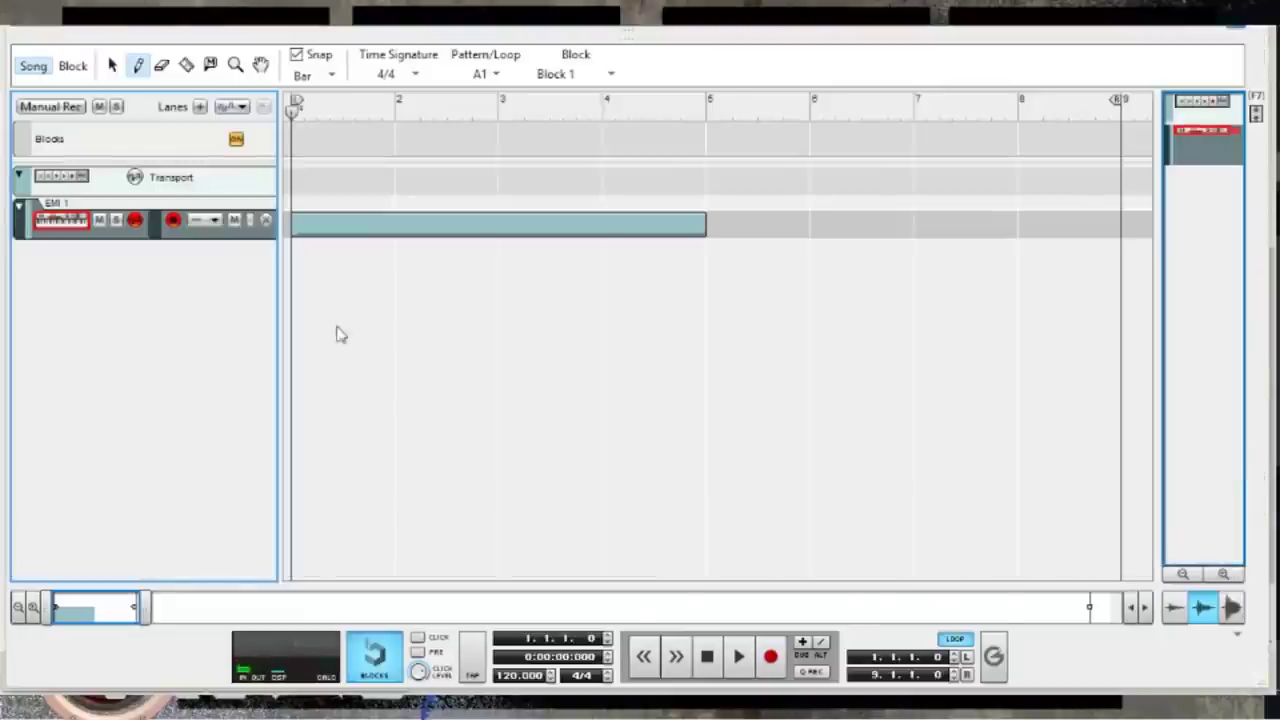
key(q)
double_click(351, 234)
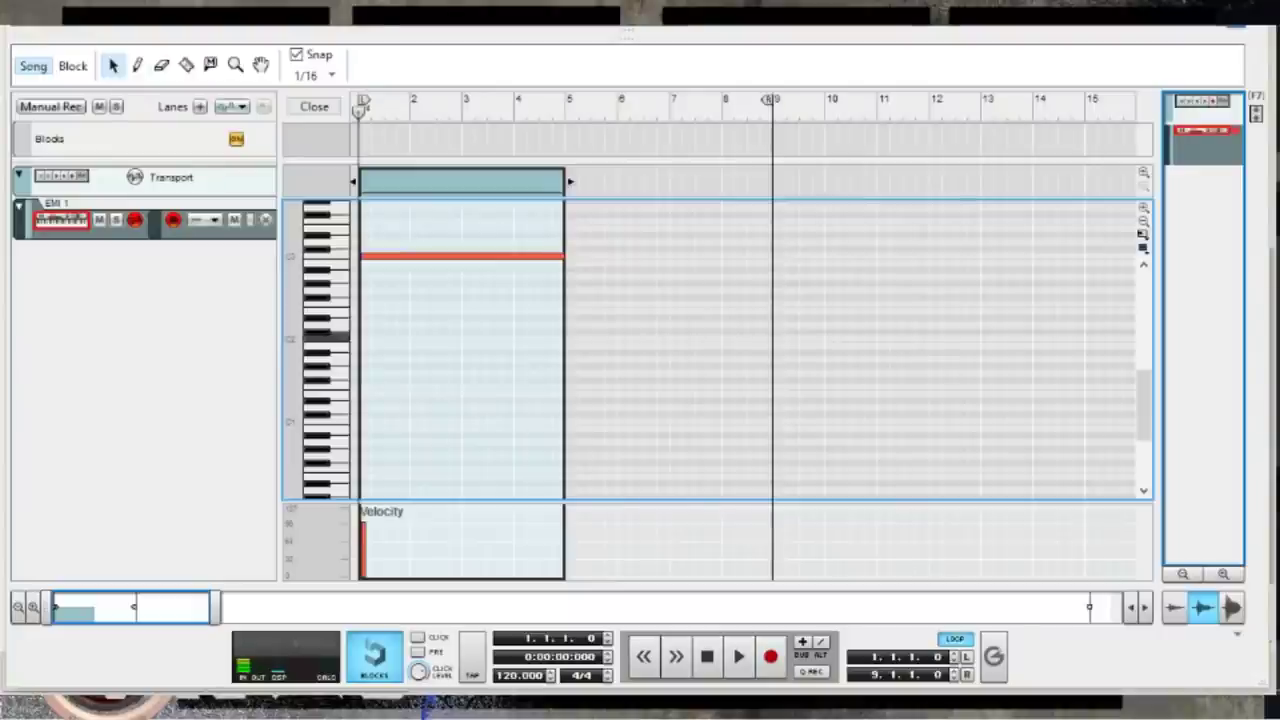
Close the note editor and return to the rack-only view
click(316, 106)
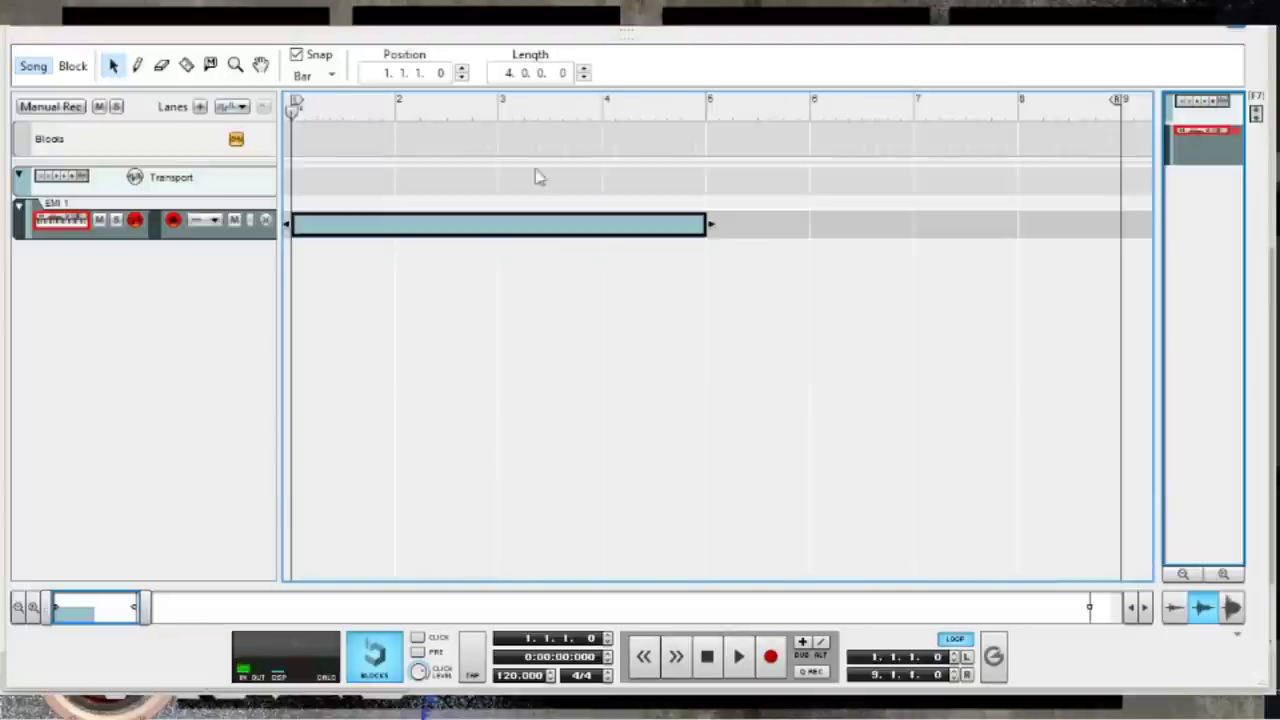
click(1257, 113)
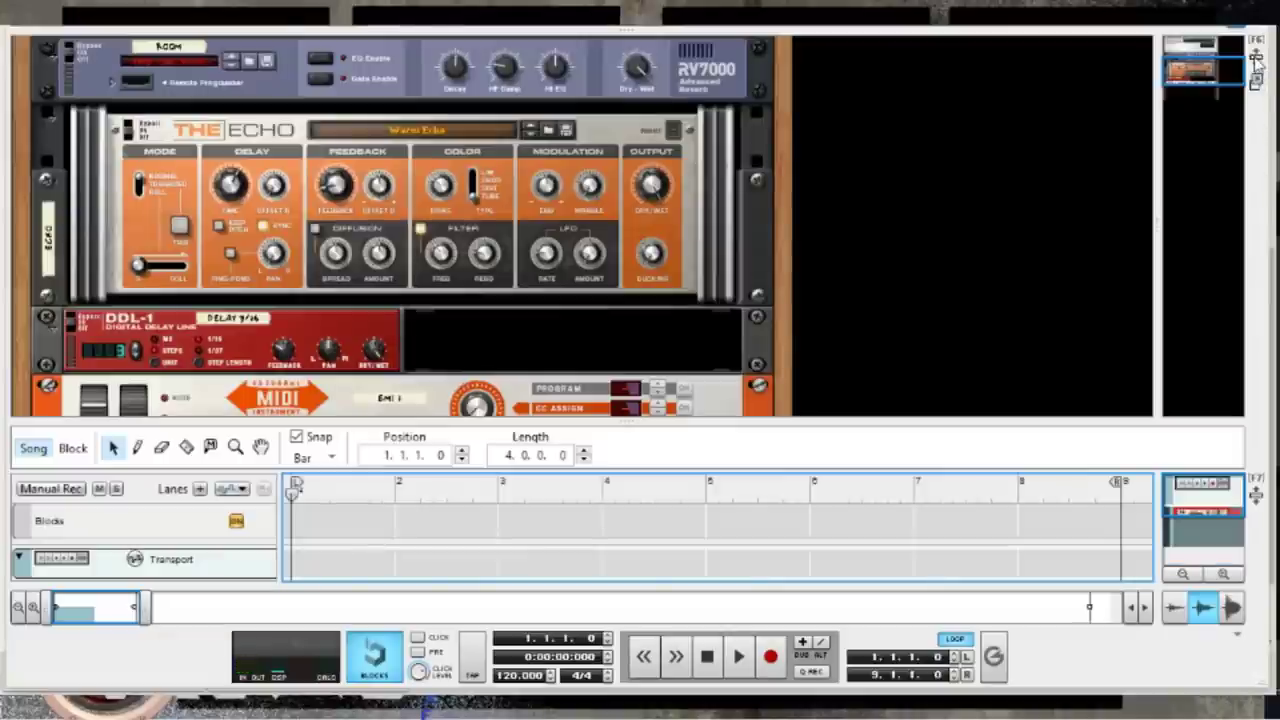
click(1256, 82)
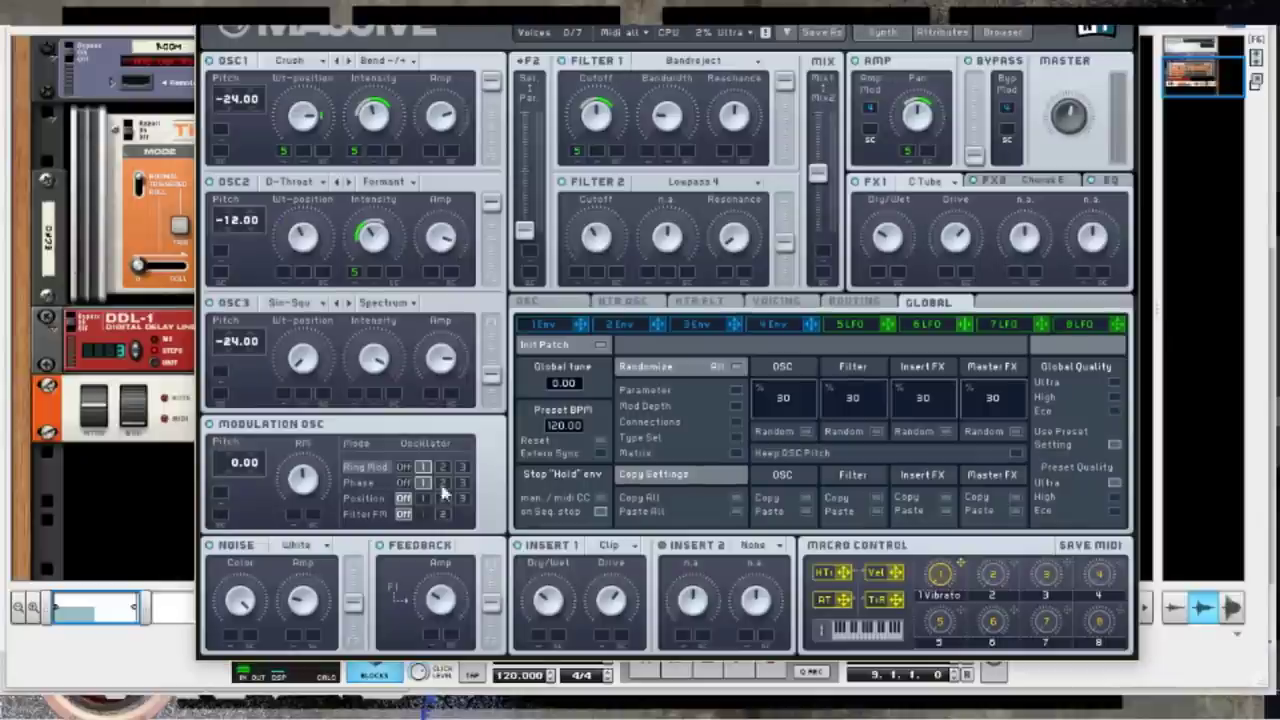
Close the Massive window and reveal the taskbar's hidden system-tray icons
click(136, 526)
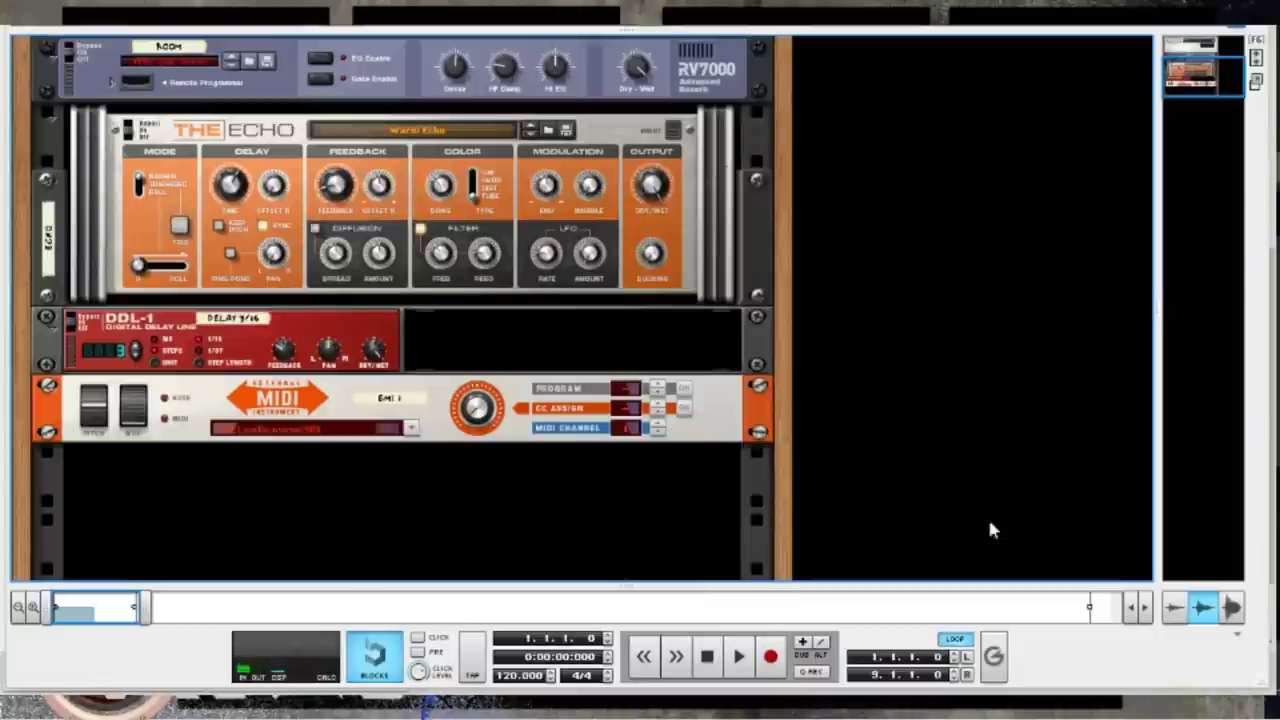
click(1197, 715)
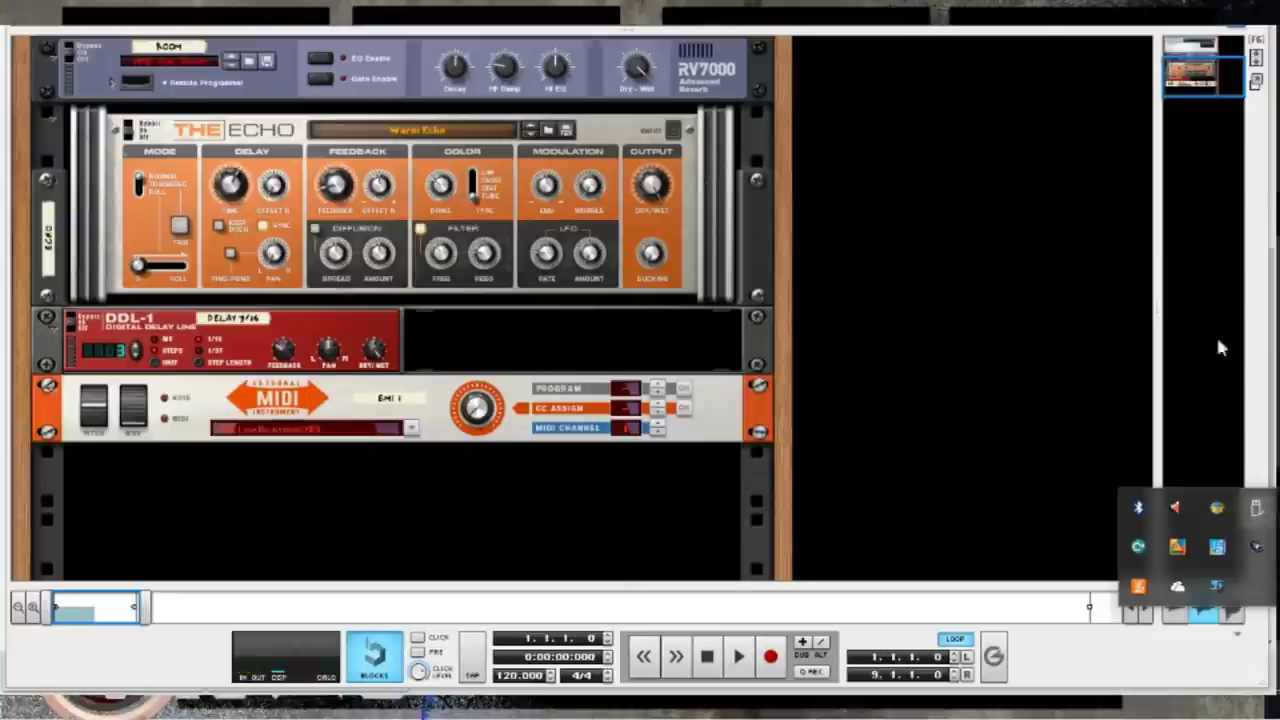
Open the LoopBe1 driver web page and read through it
click(1208, 208)
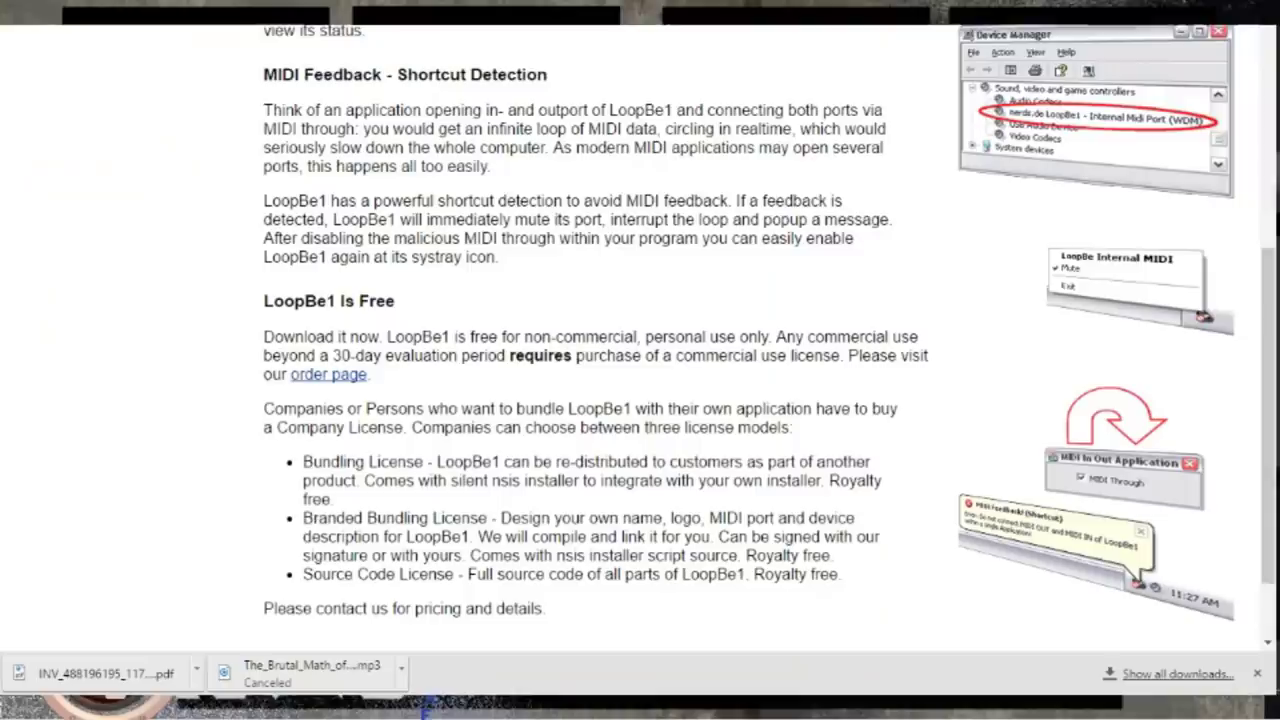
scroll(640, 340, up, 5)
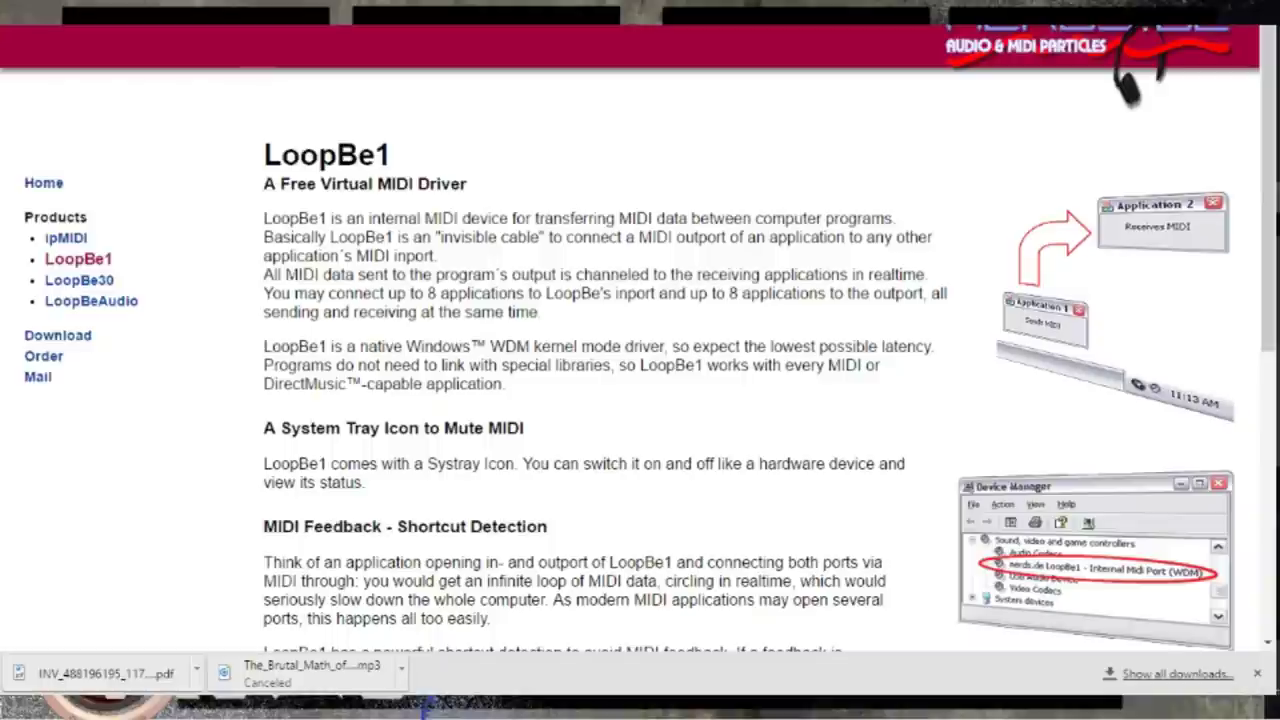
scroll(640, 360, down, 5)
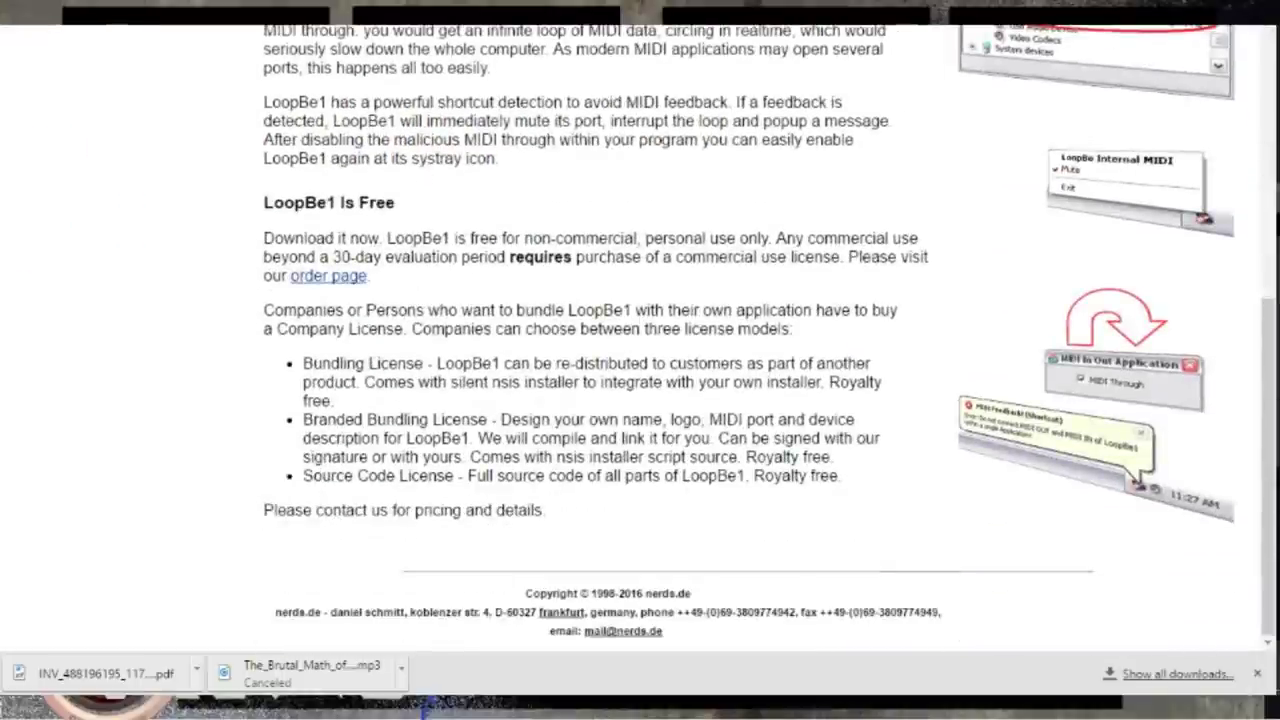
Open the nerds.de order page and browse the price table listing LoopBe1 at 11,90 €
click(341, 280)
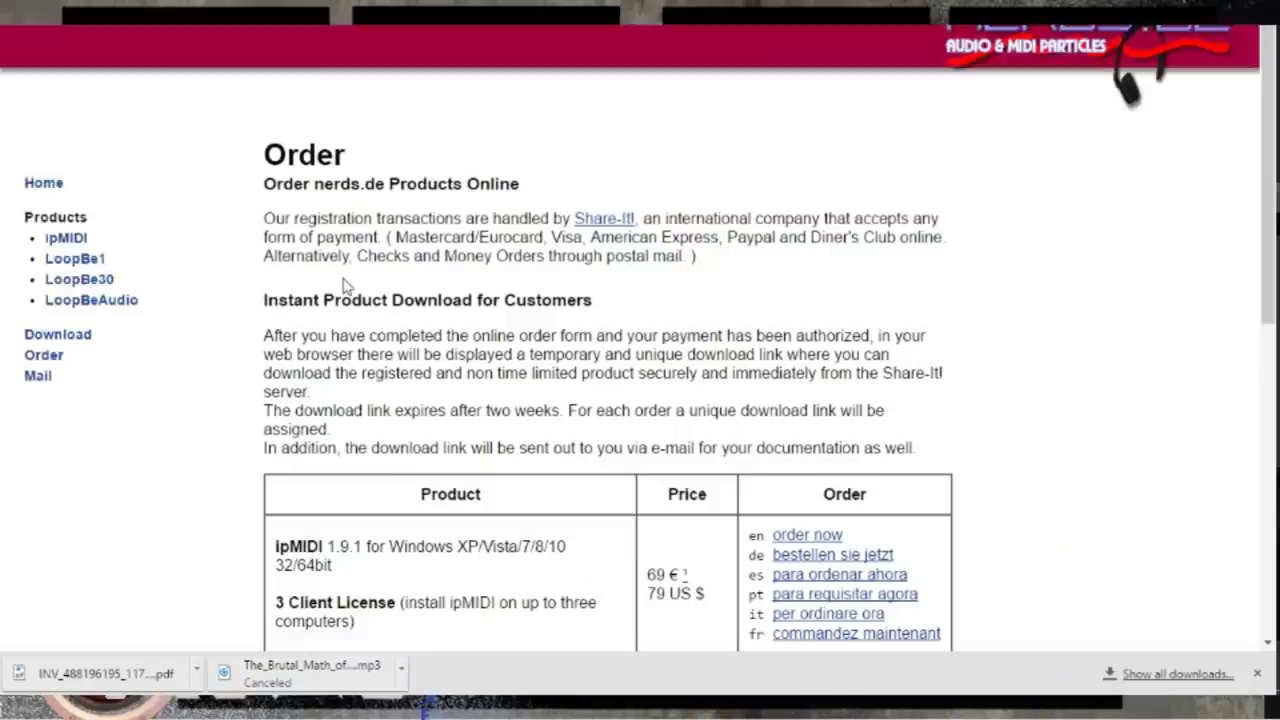
scroll(409, 334, down, 3)
scroll(629, 551, down, 4)
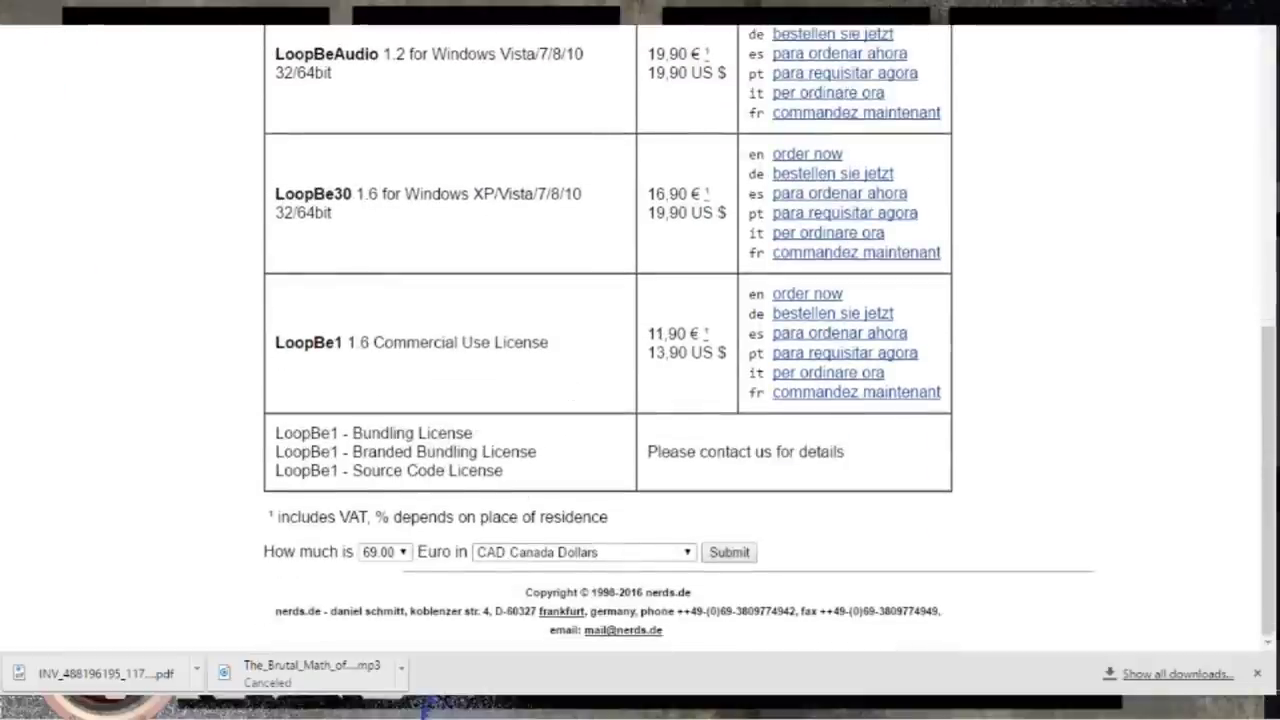
scroll(374, 523, up, 1)
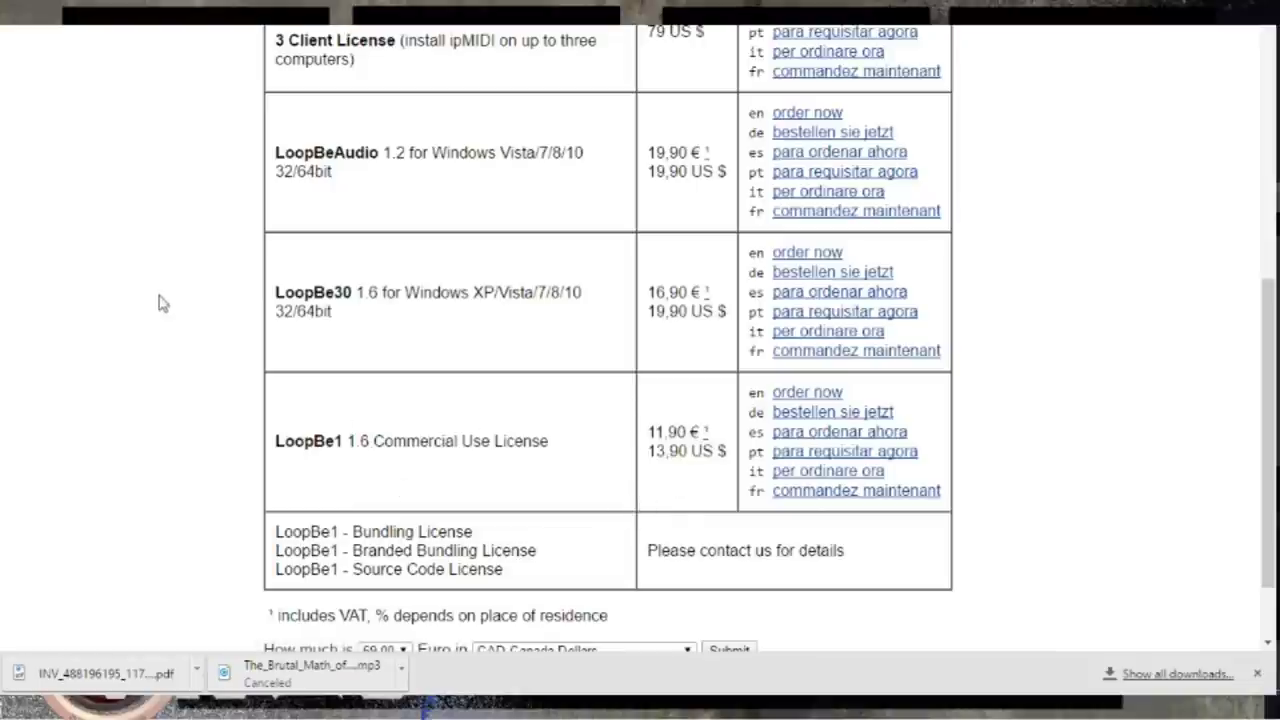
scroll(157, 318, up, 5)
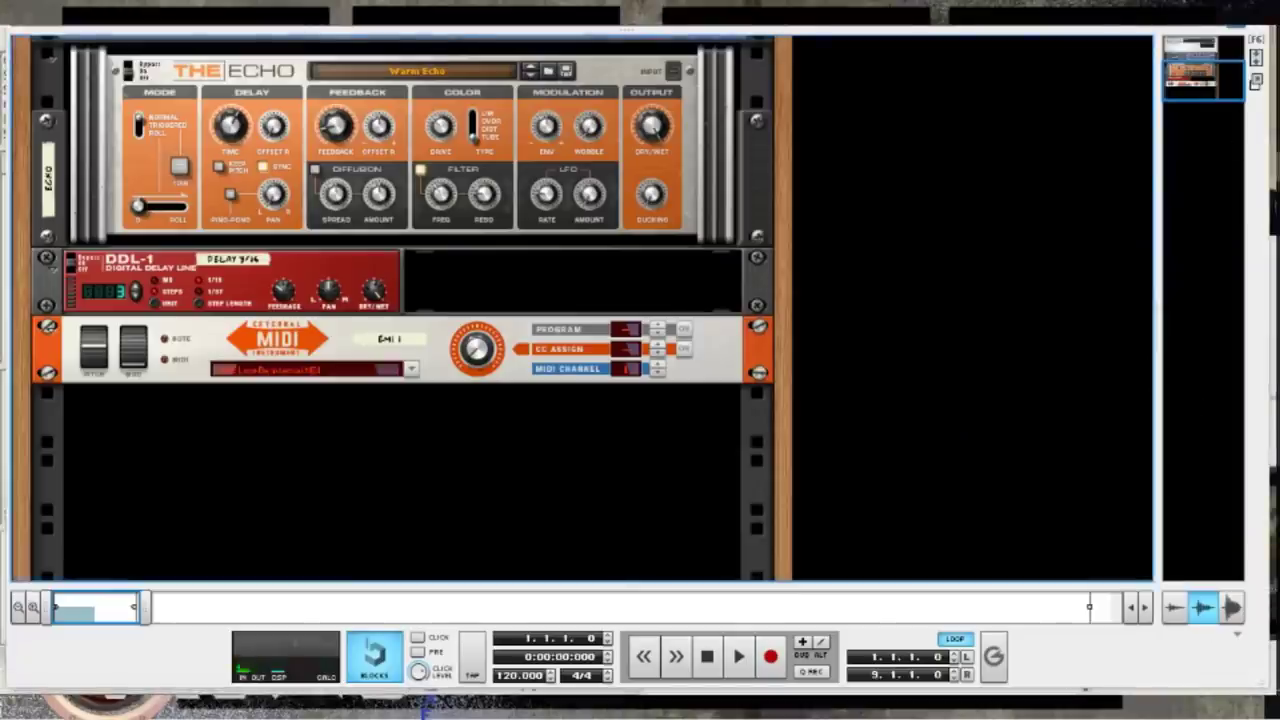
click(1197, 712)
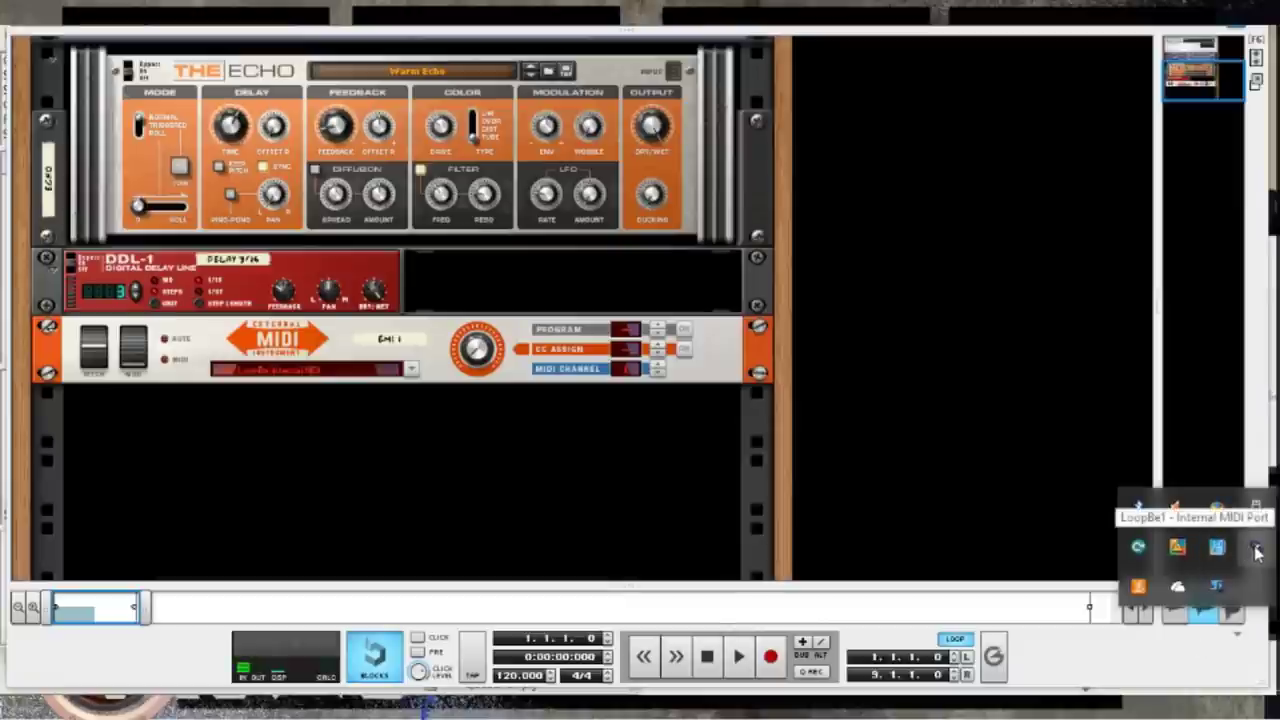
click(1034, 318)
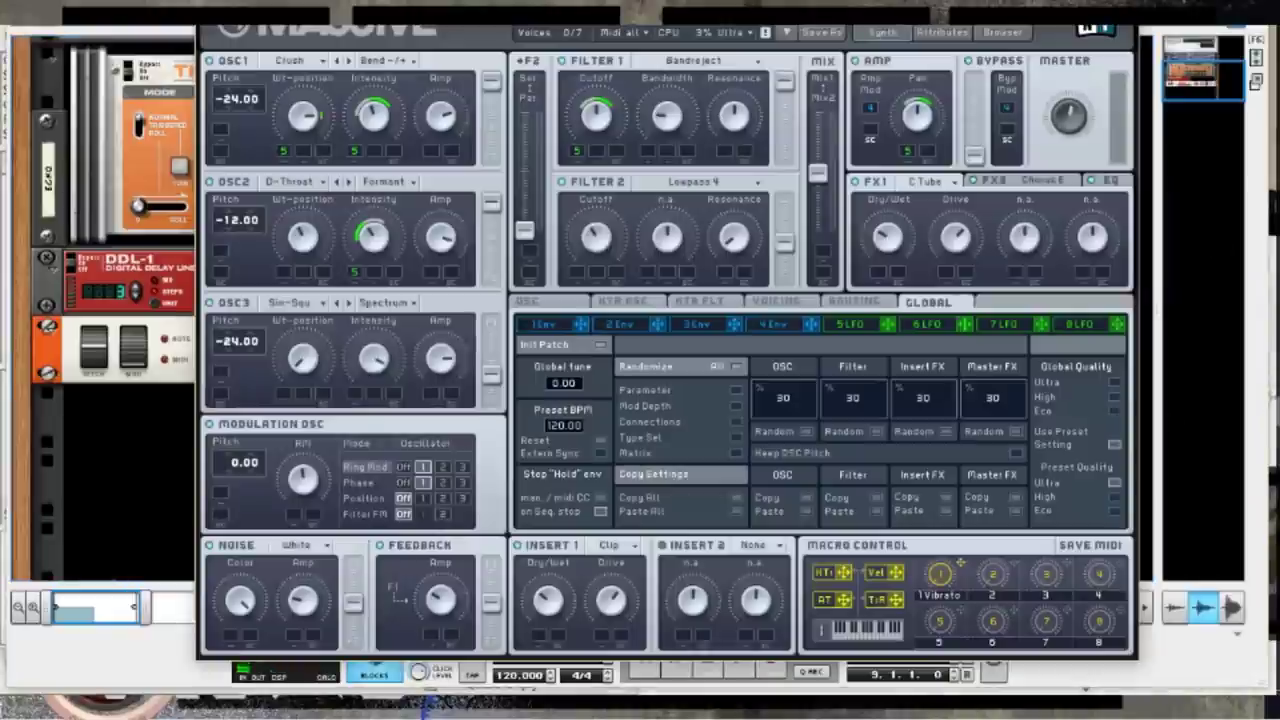
Confirm LoopBe Internal MIDI is On in Massive's Audio and MIDI Settings, then close Massive
key(alt+f)
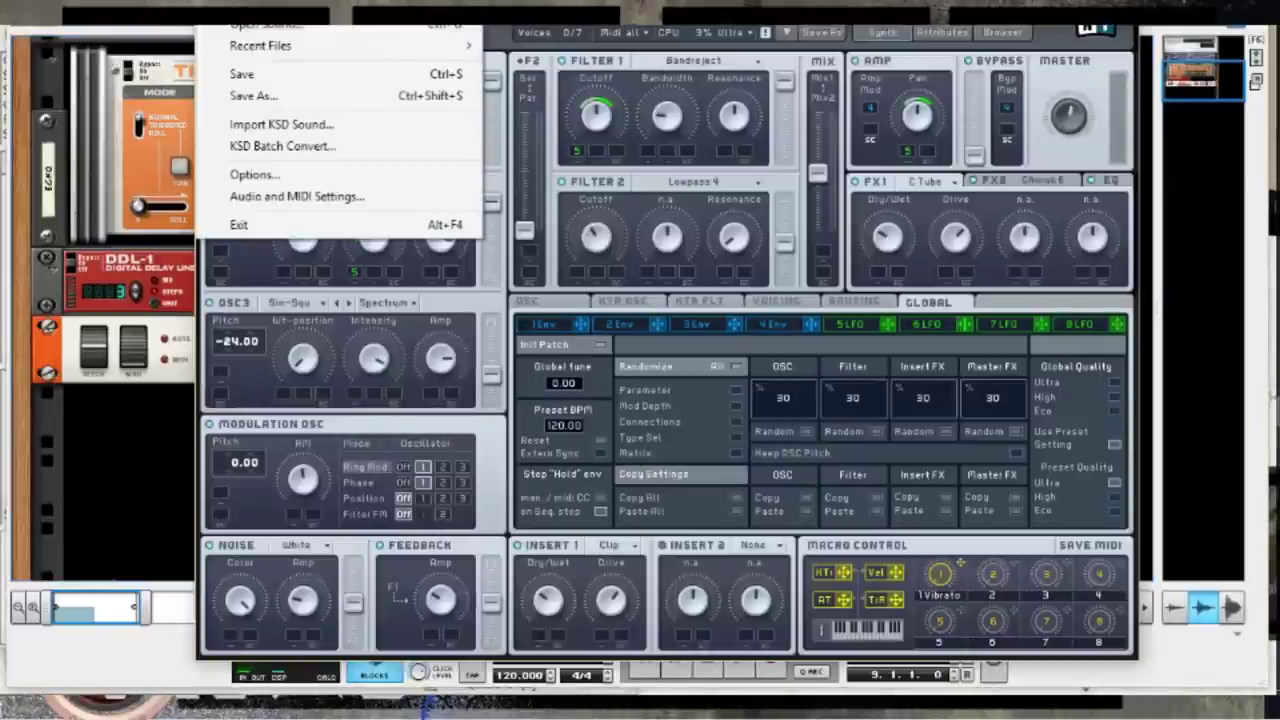
click(294, 200)
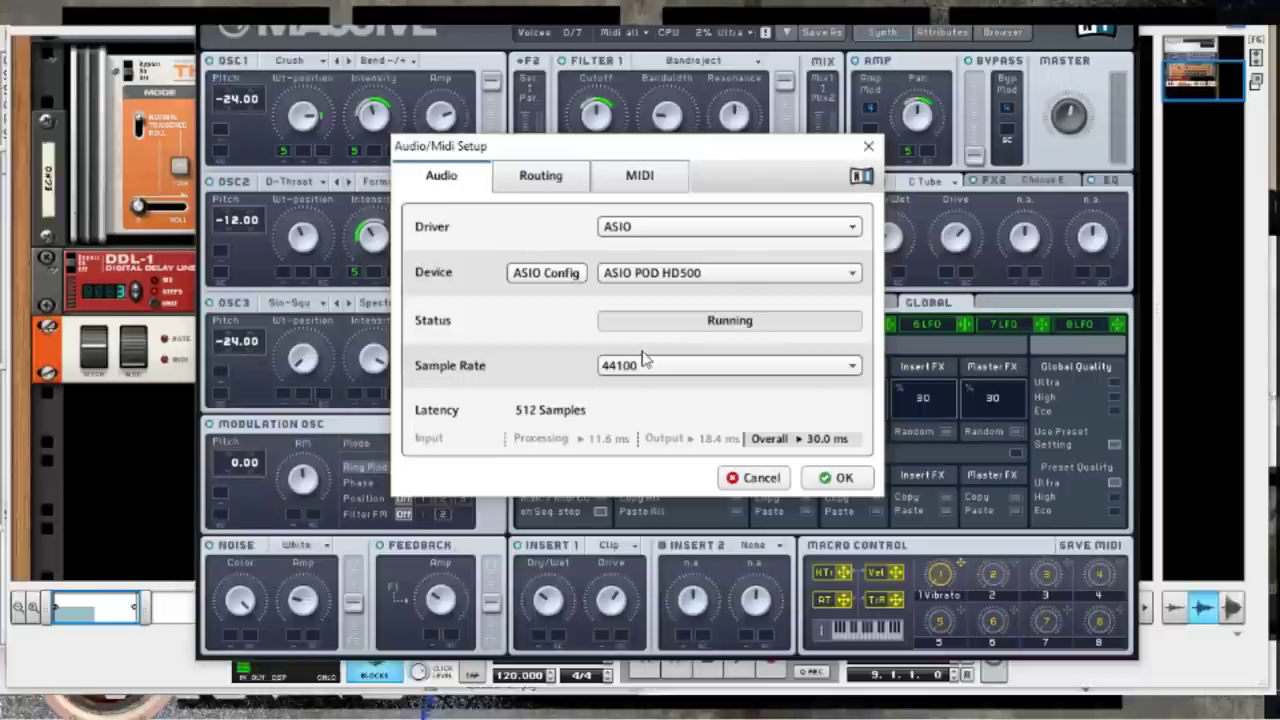
click(629, 184)
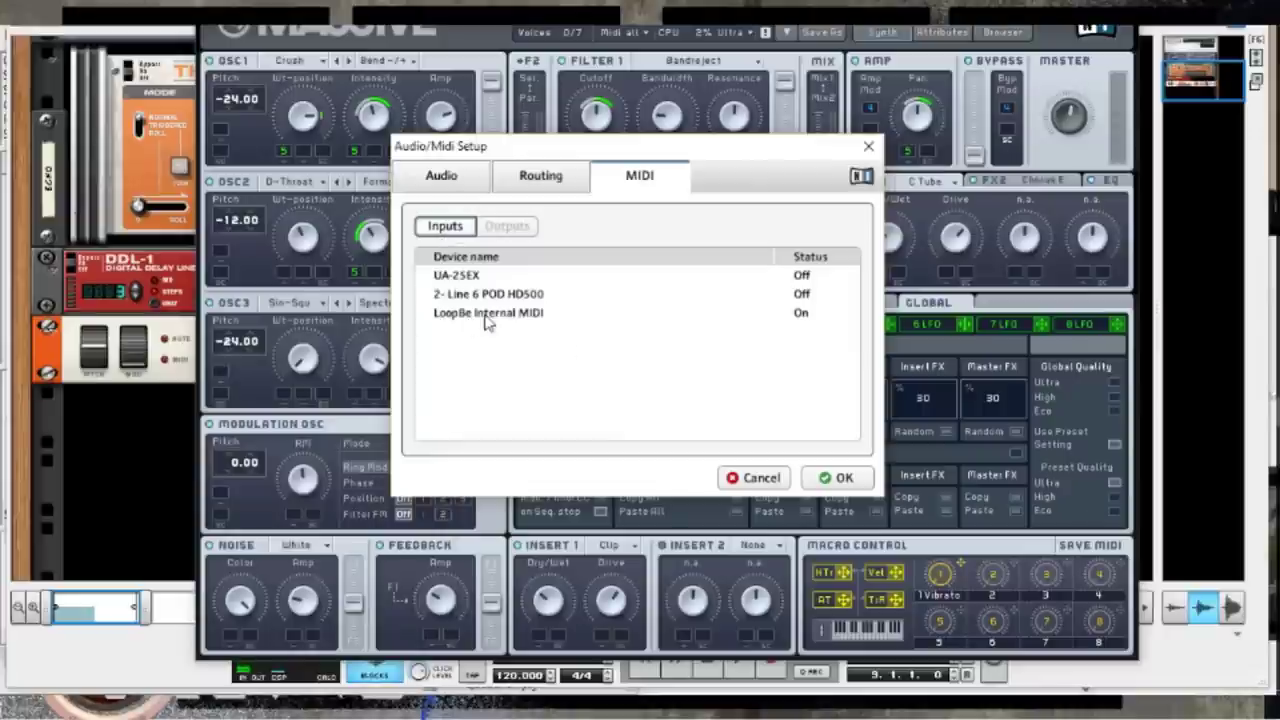
click(808, 315)
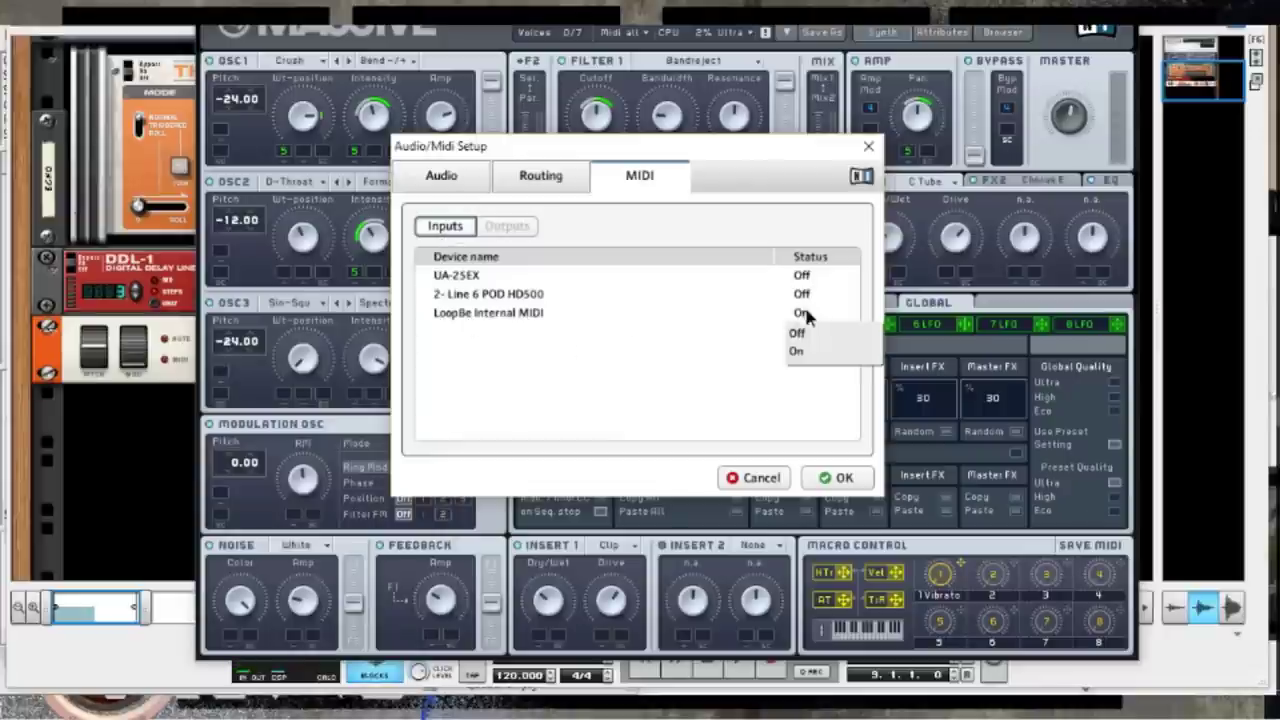
click(660, 400)
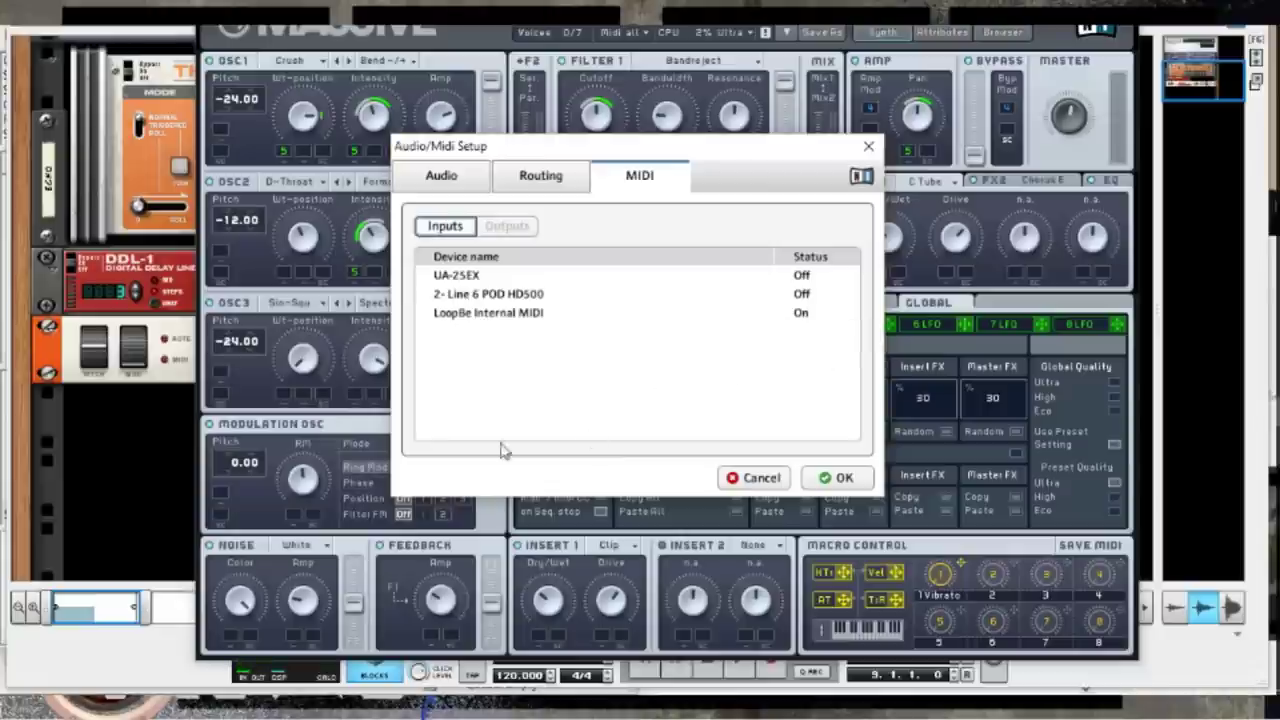
click(838, 479)
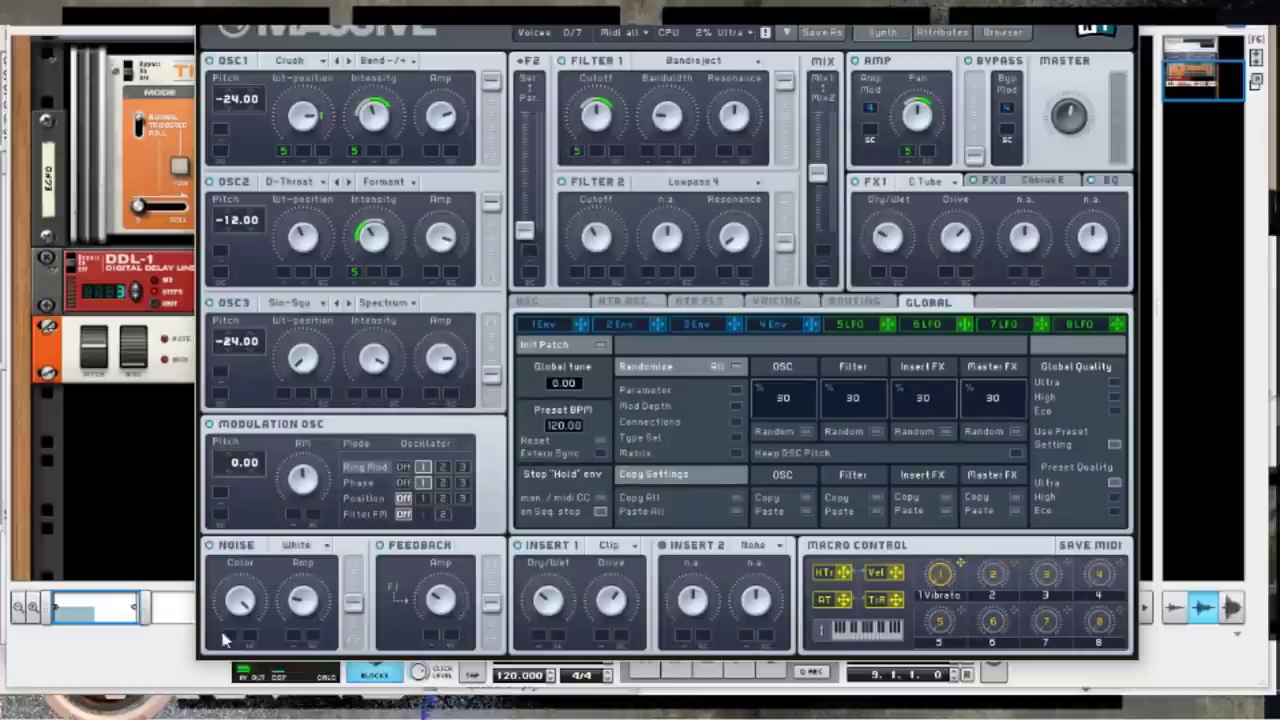
click(100, 508)
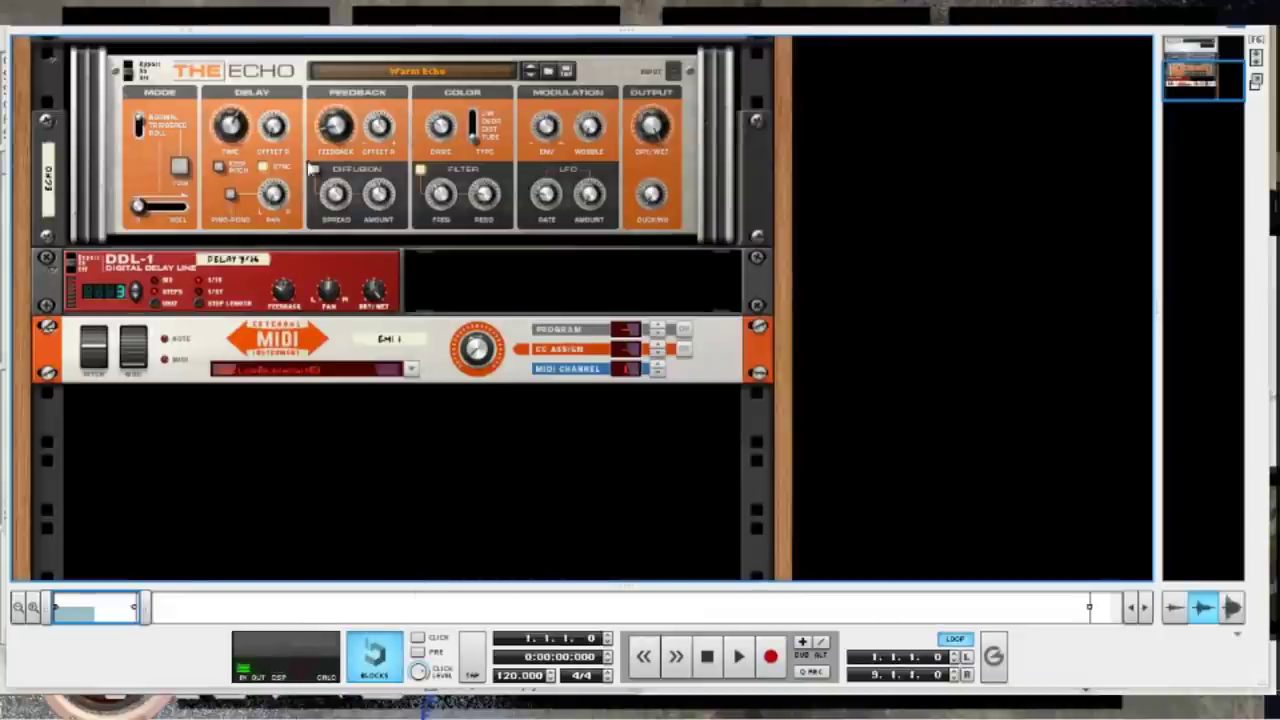
In Reason Preferences' Sync page, route MIDI Clock Sync Output to LoopBe Internal MIDI and close
key(alt+e)
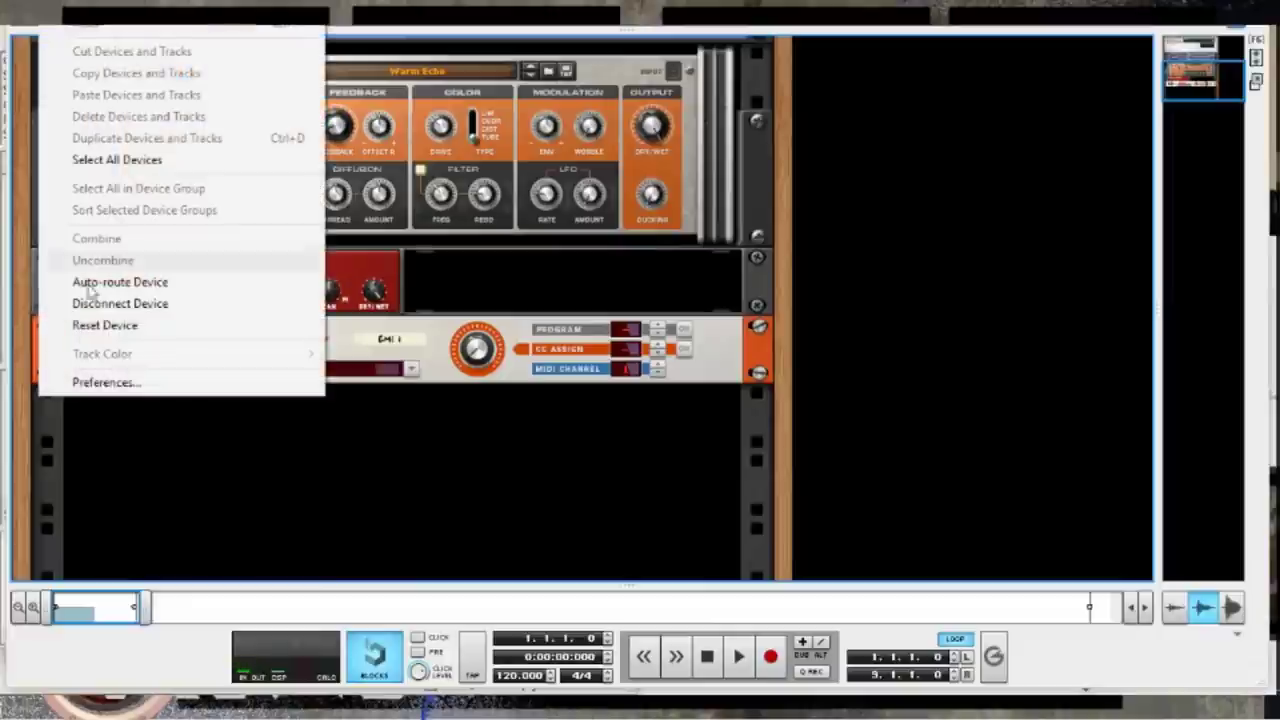
click(105, 383)
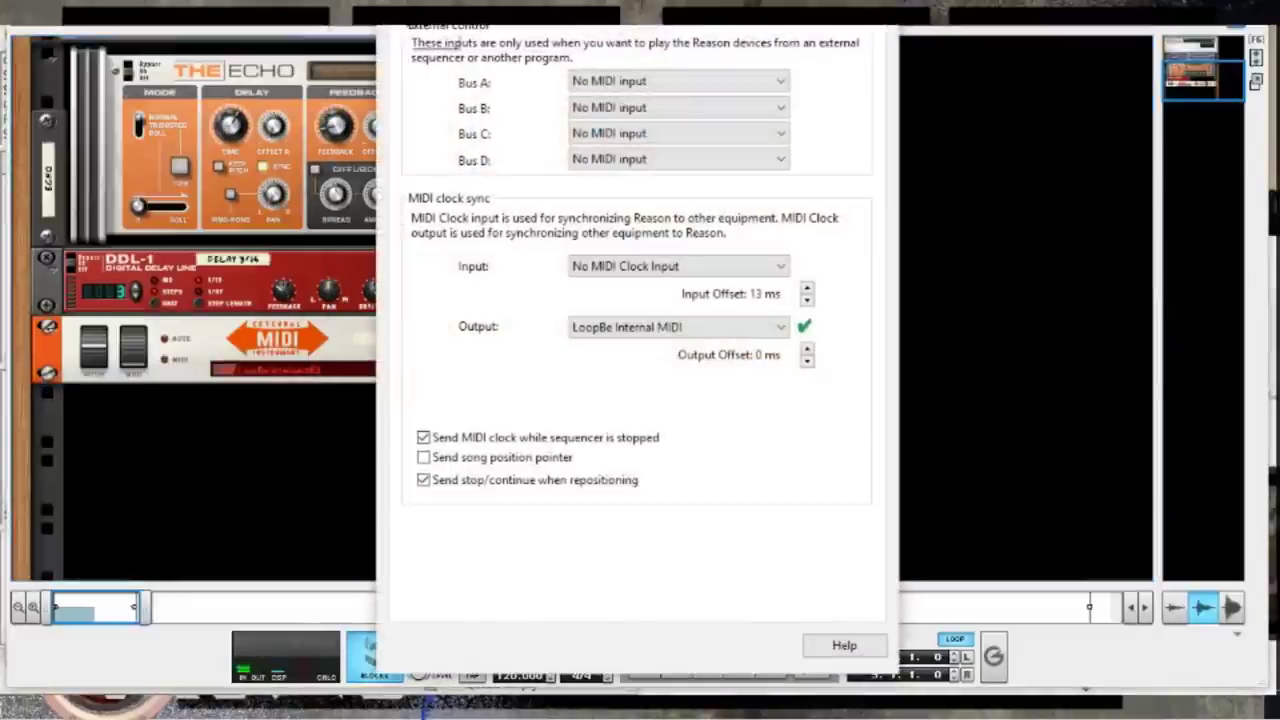
click(411, 28)
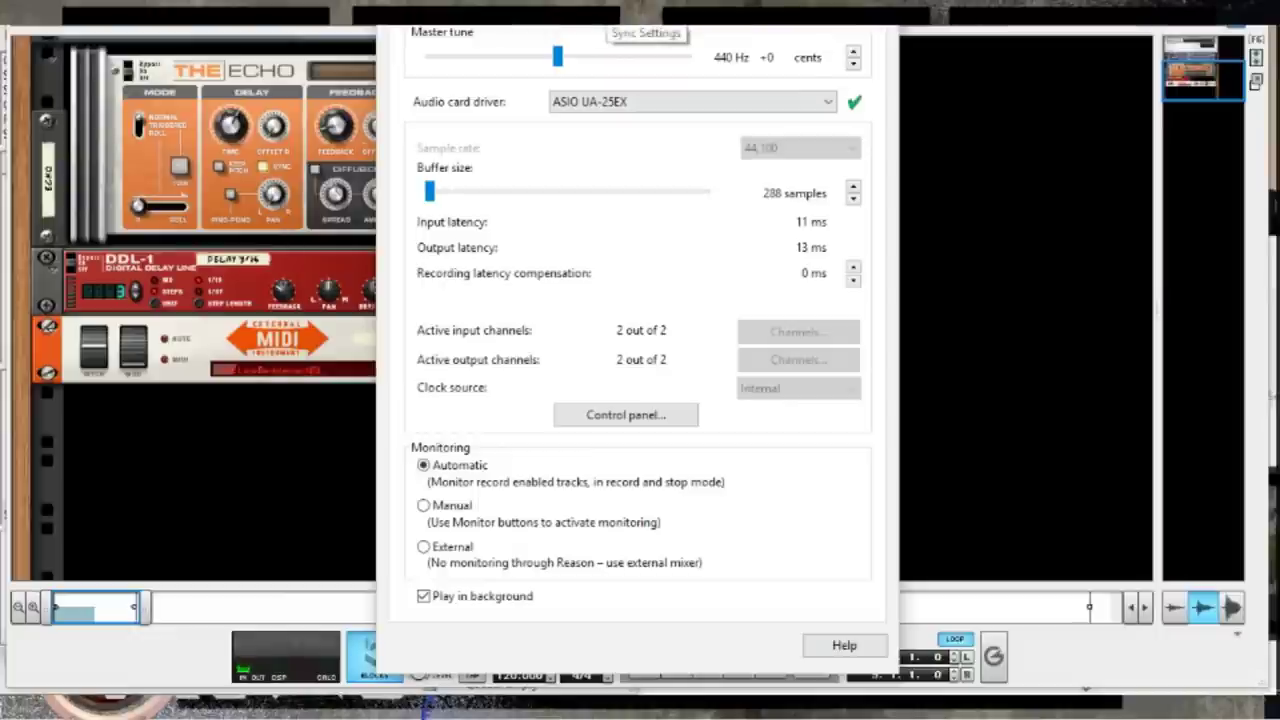
click(600, 12)
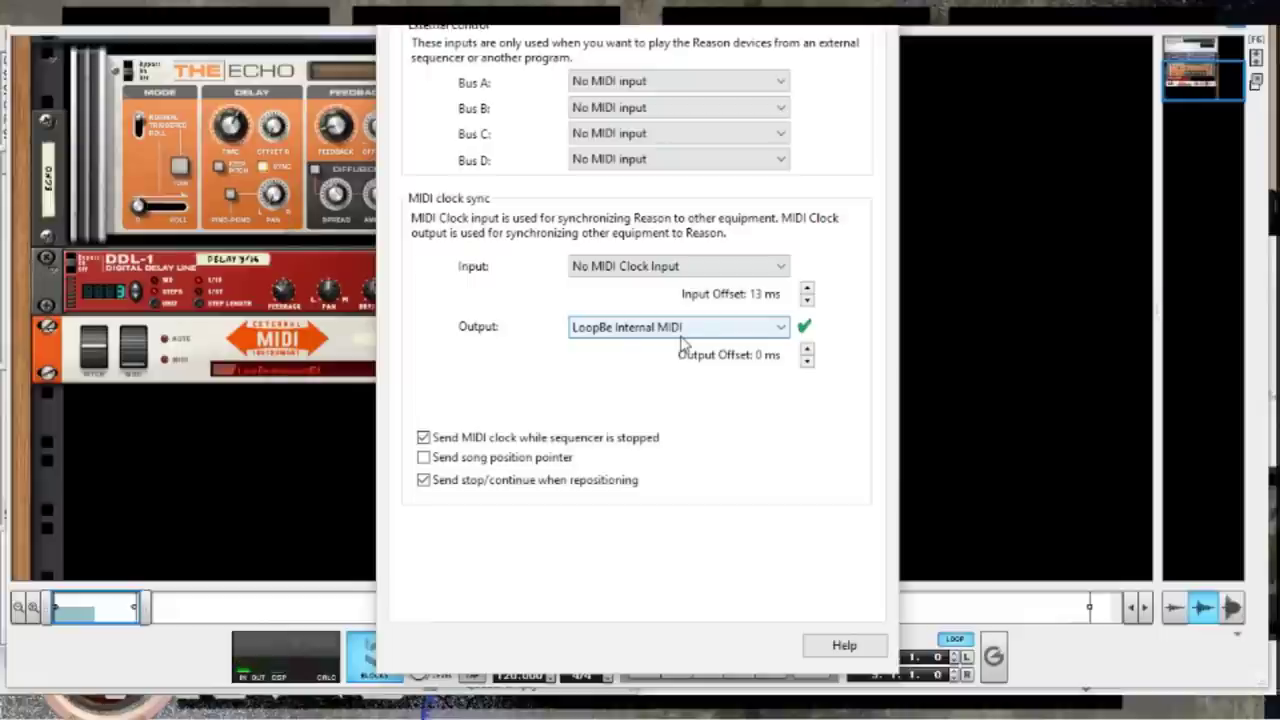
key(Escape)
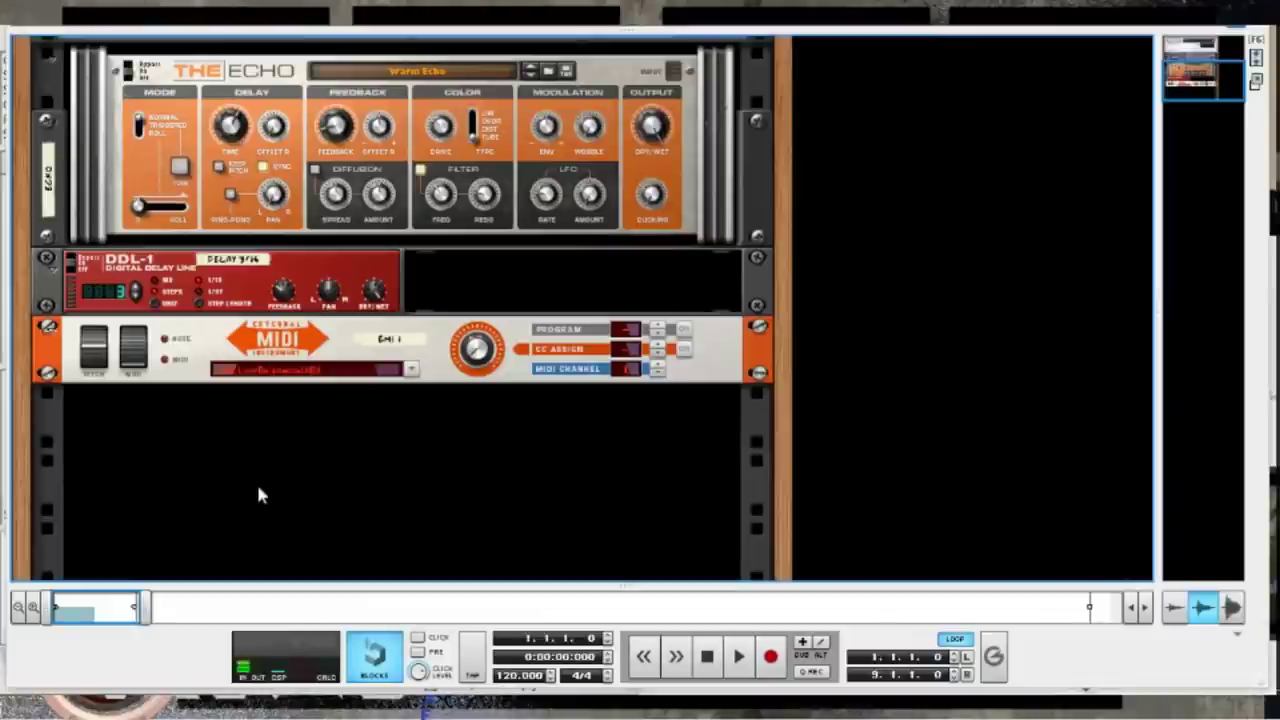
right_click(285, 447)
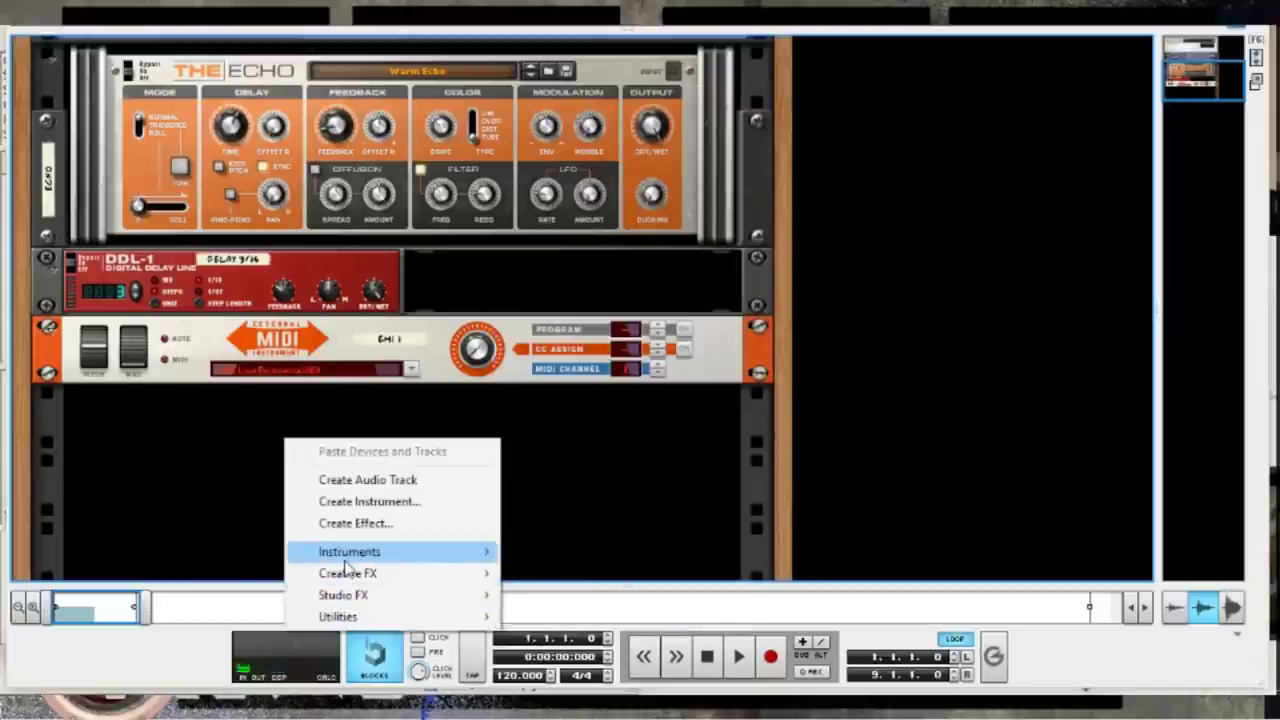
mouse_move(345, 555)
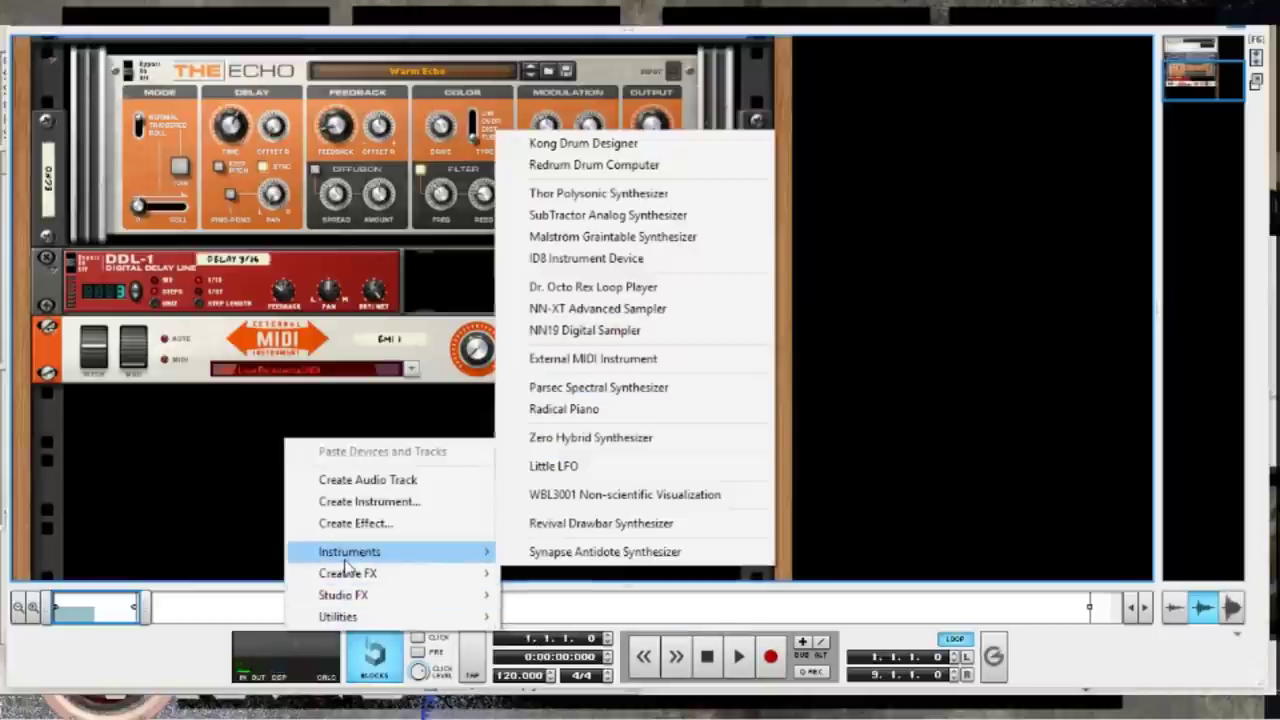
click(620, 357)
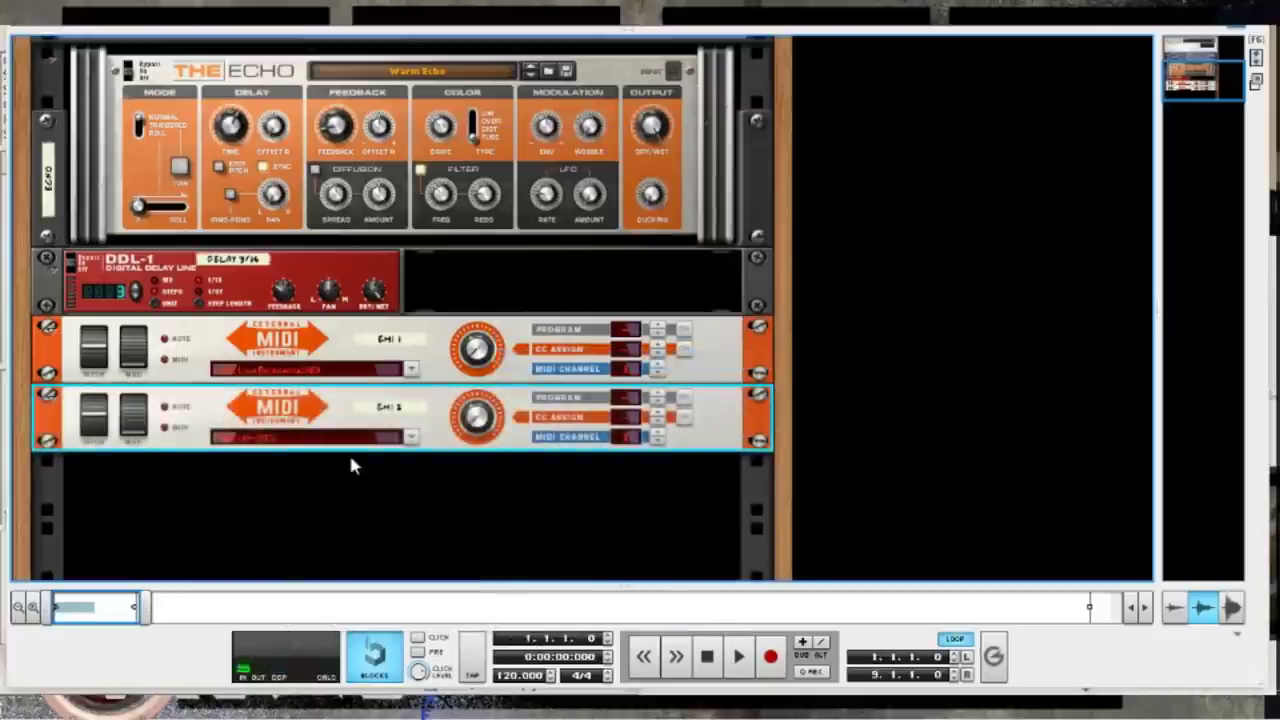
click(409, 440)
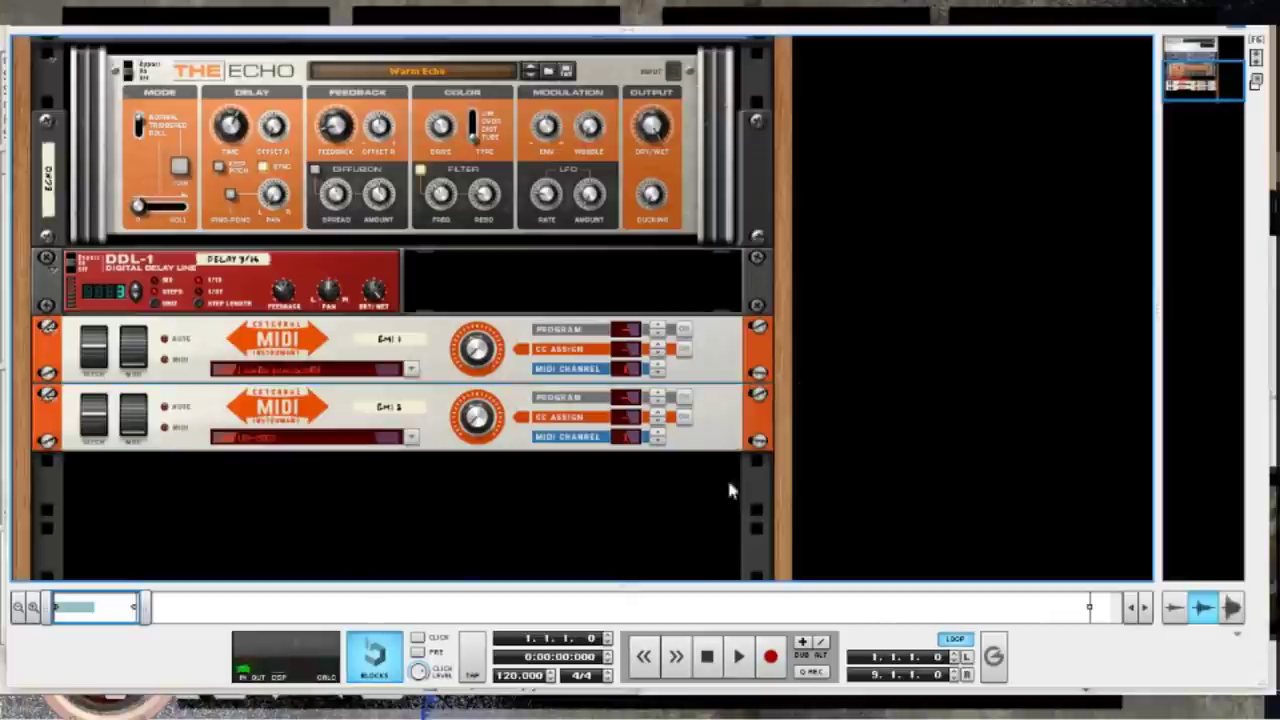
click(592, 571)
right_click(708, 444)
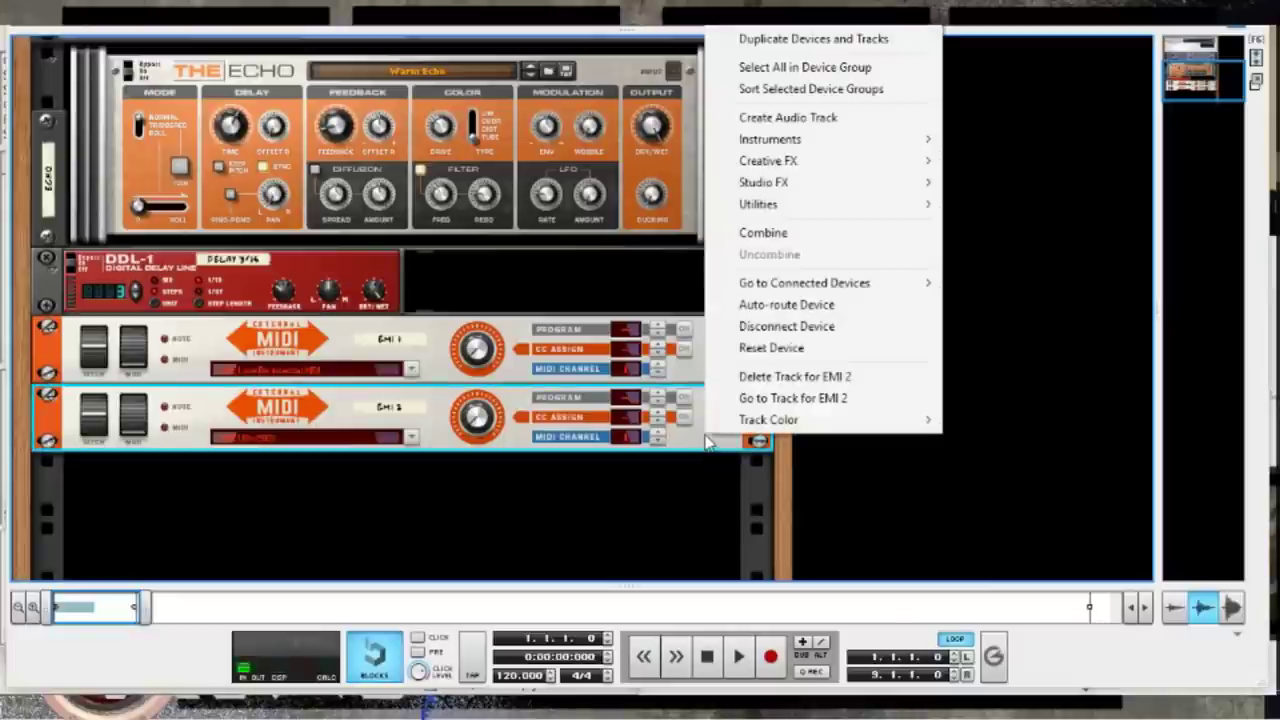
click(818, 30)
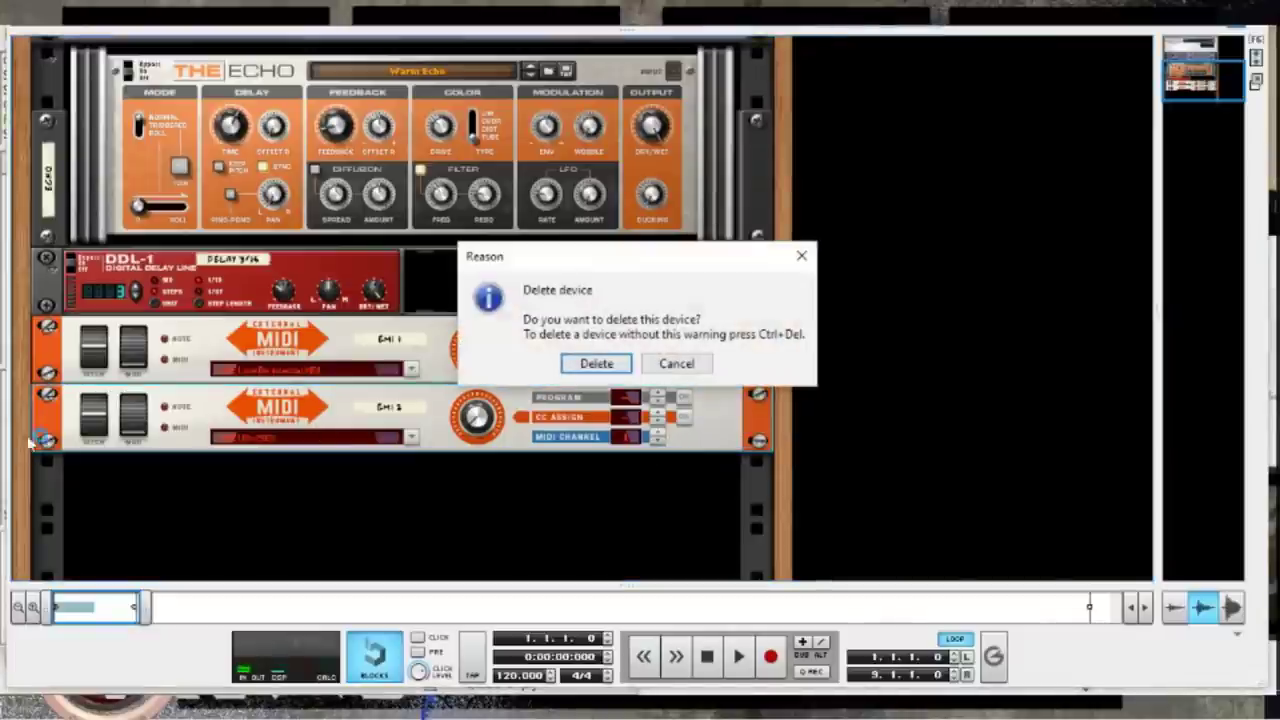
click(605, 365)
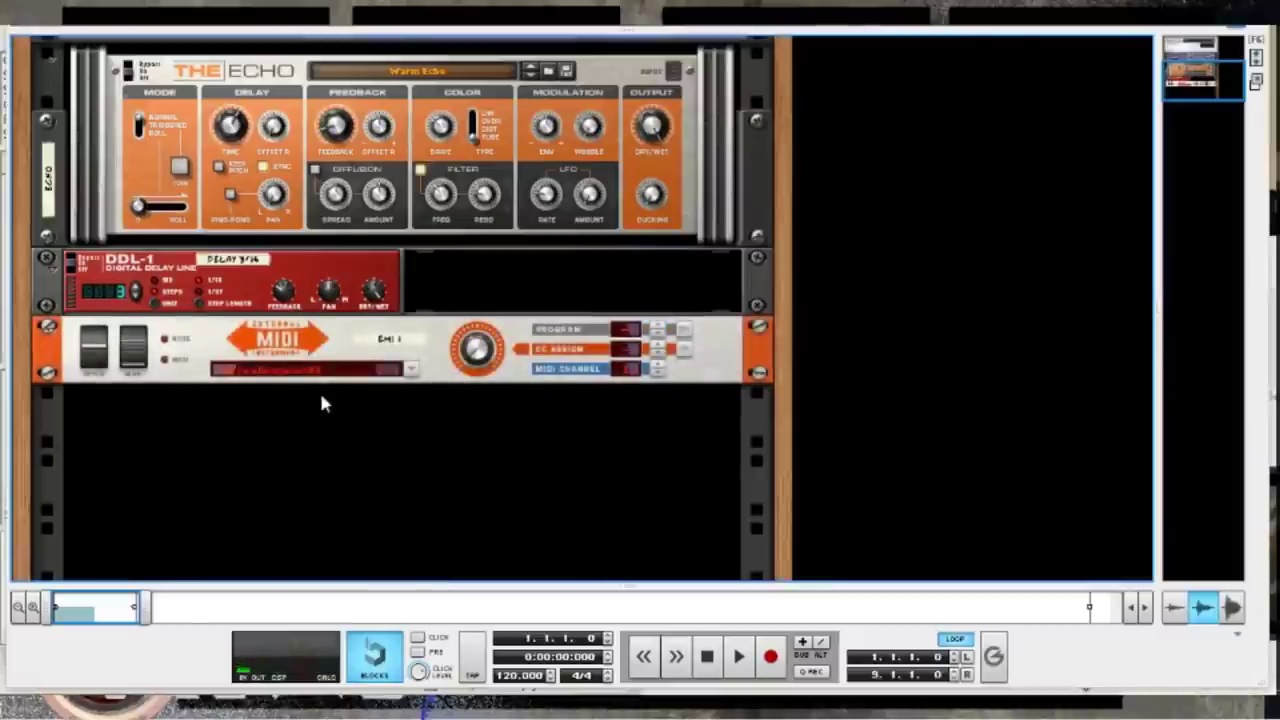
click(411, 371)
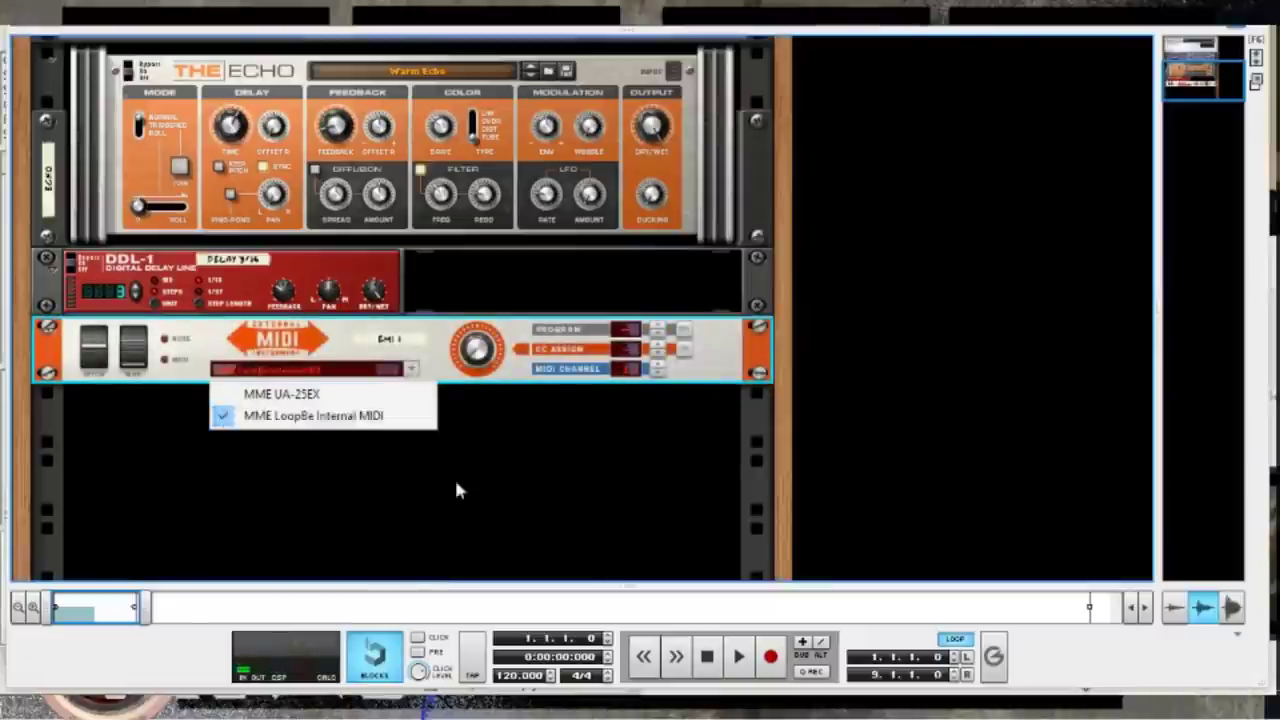
click(505, 490)
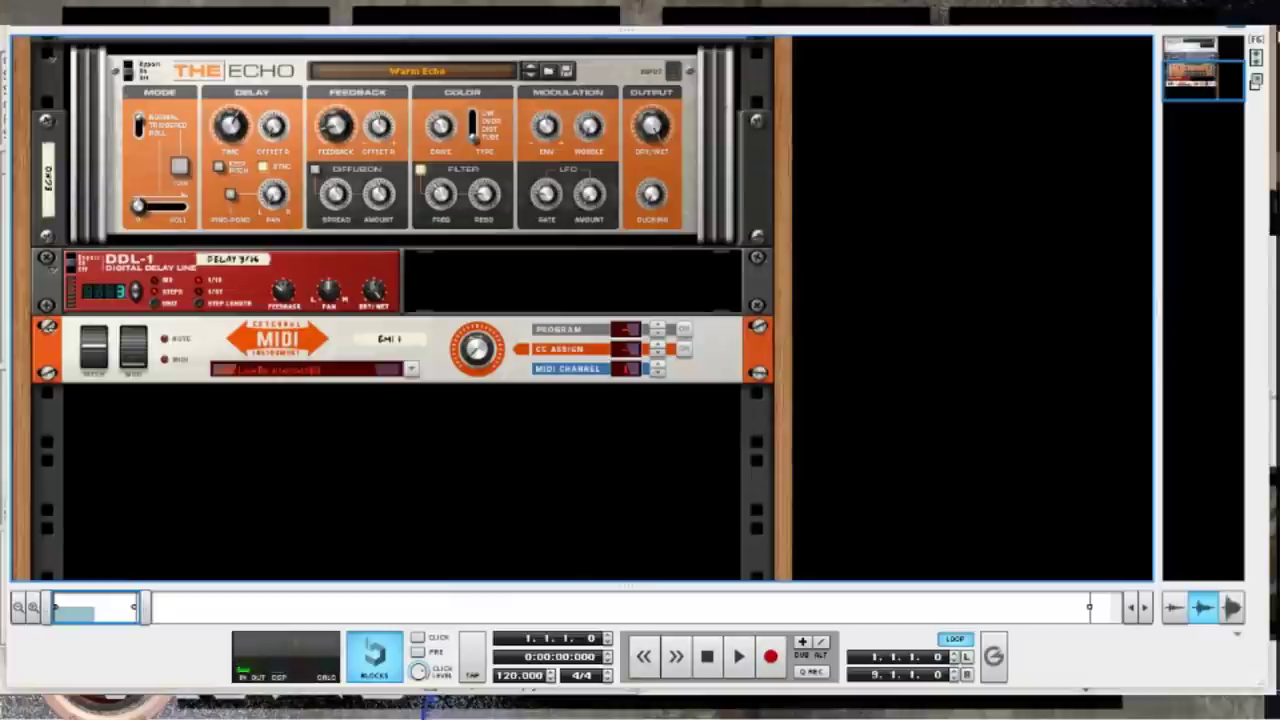
Check the sequencer at full size, then return to the rack-only view
click(1257, 62)
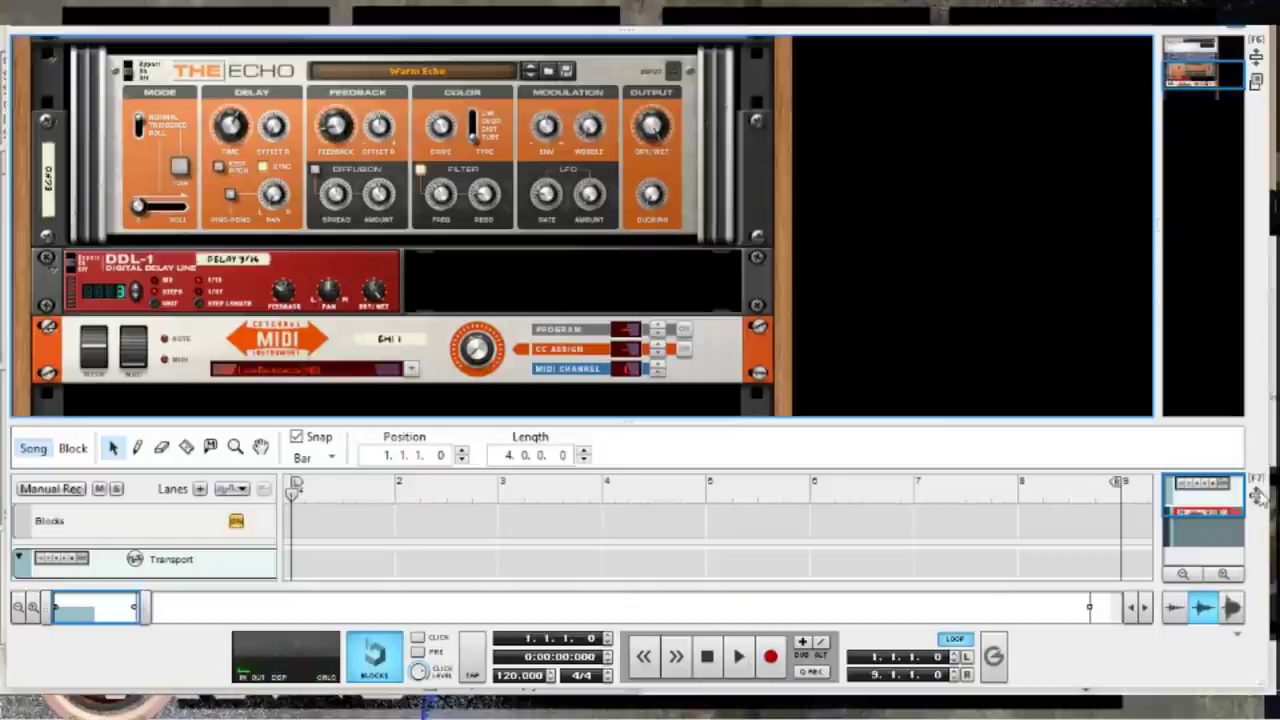
click(1257, 497)
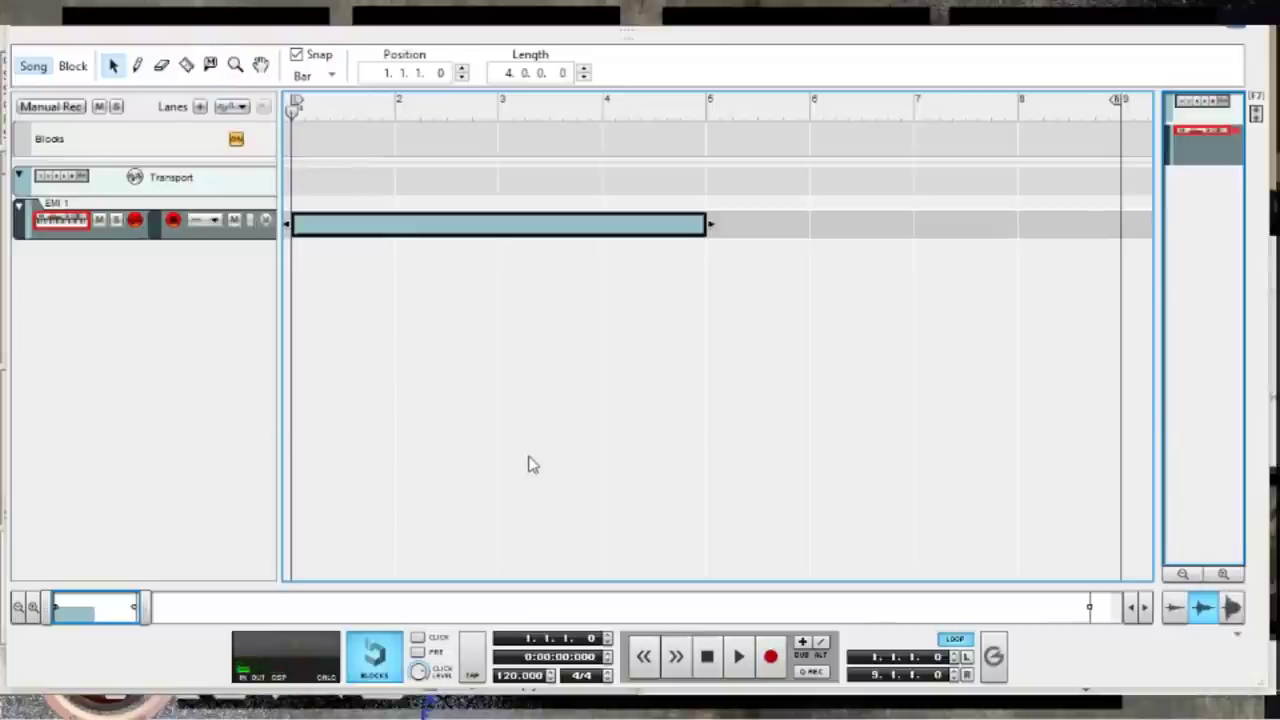
click(1256, 114)
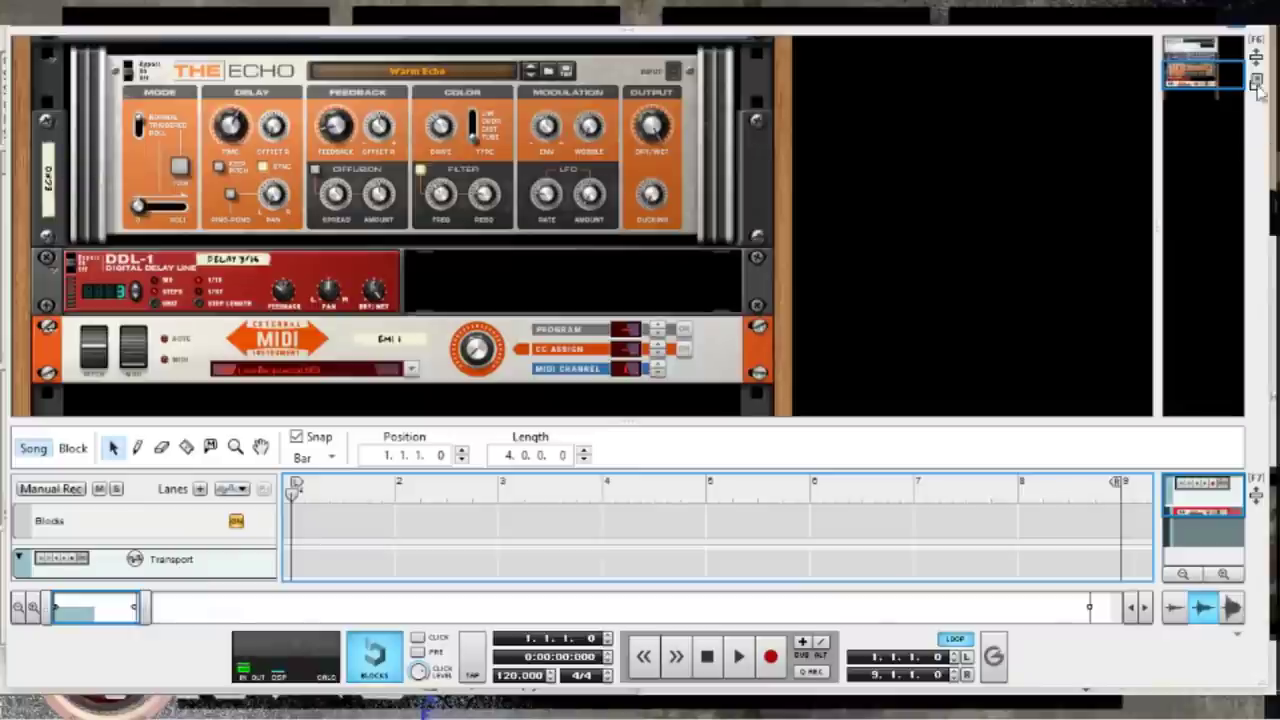
click(1258, 60)
Add an Audio Track from the rack's Utilities menu and check its Audio Track 1 lane in the sequencer
right_click(145, 473)
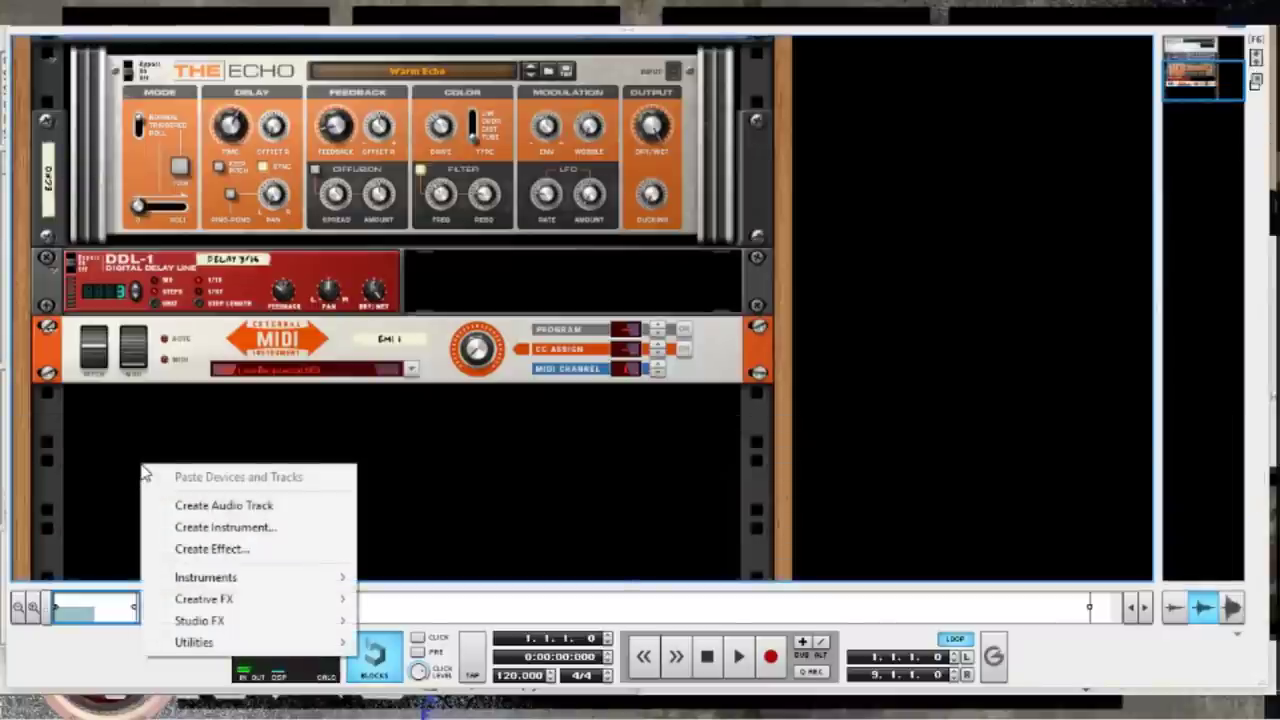
mouse_move(232, 650)
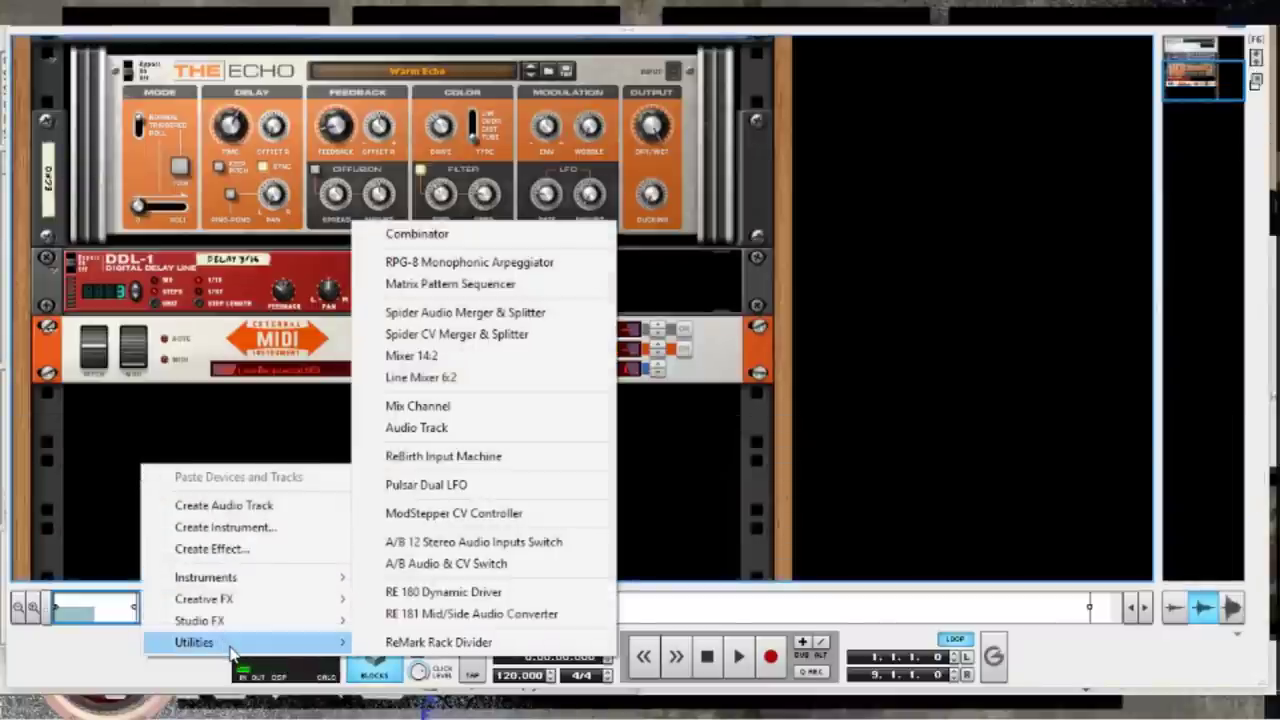
click(431, 434)
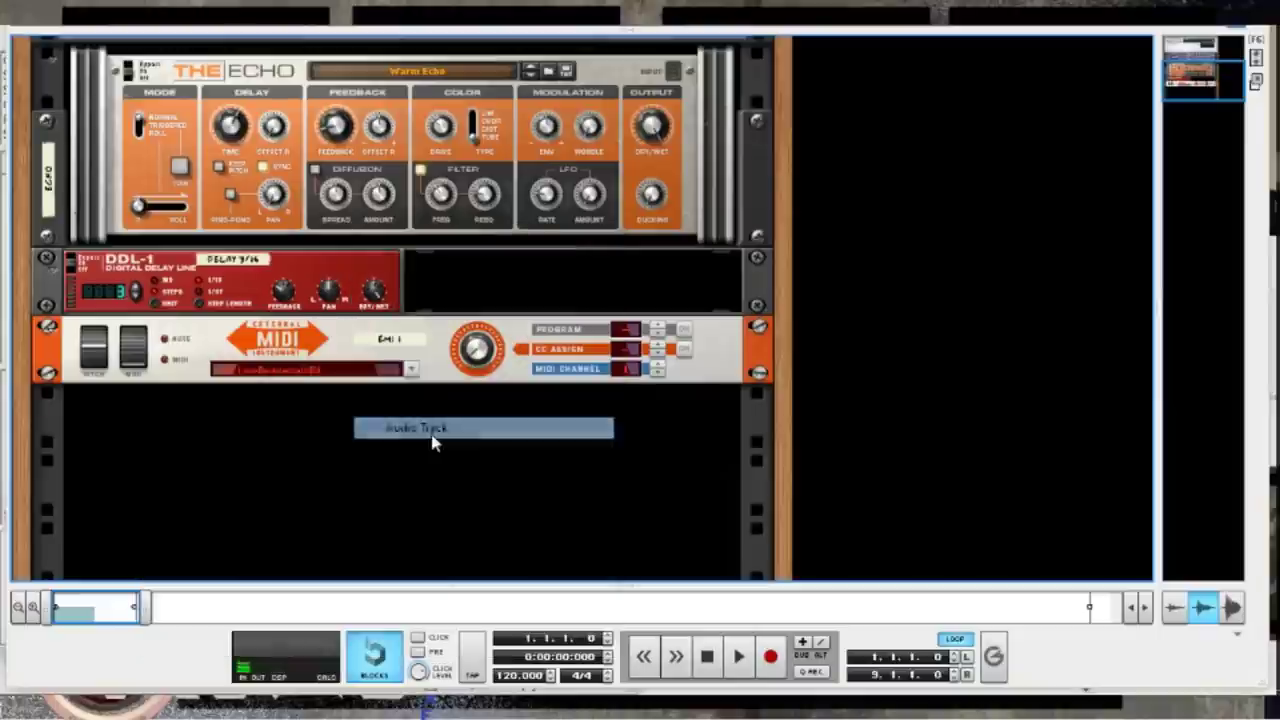
click(1257, 59)
click(1256, 496)
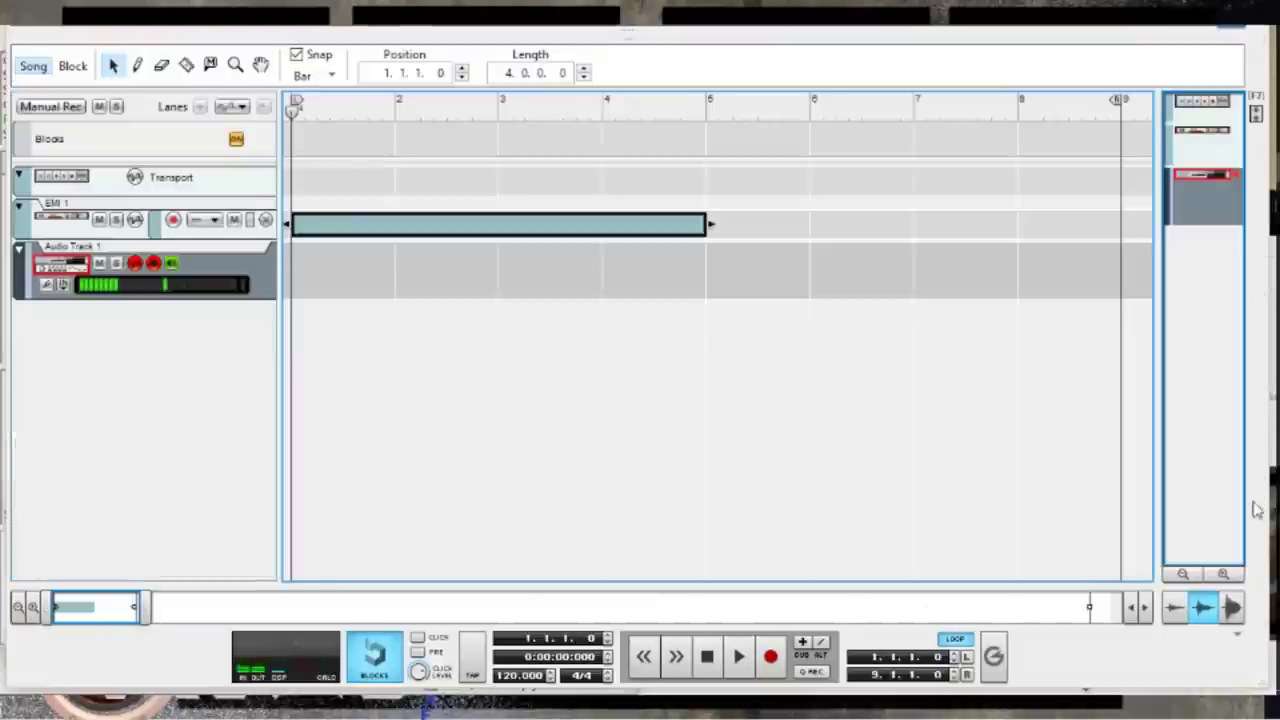
click(152, 263)
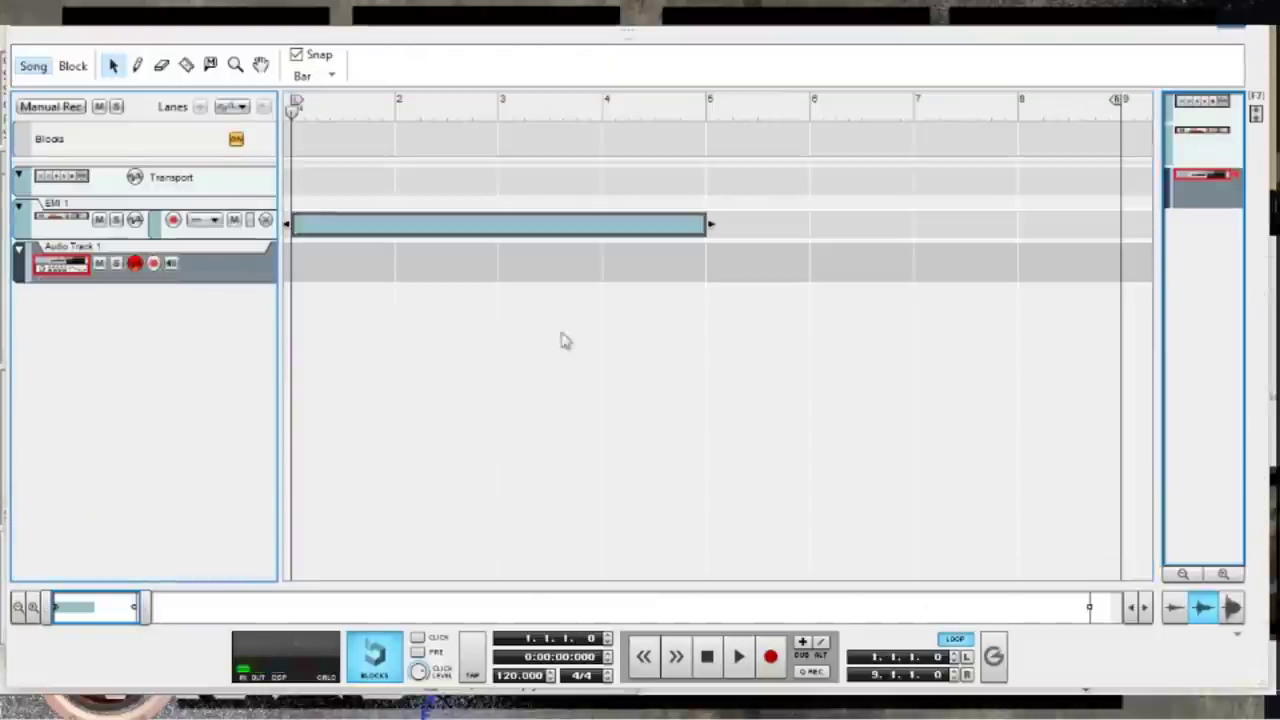
Set Audio Track 1's input to Stereo Input (UA-25EX IN + IN(R)), then show the full sequencer
click(1259, 96)
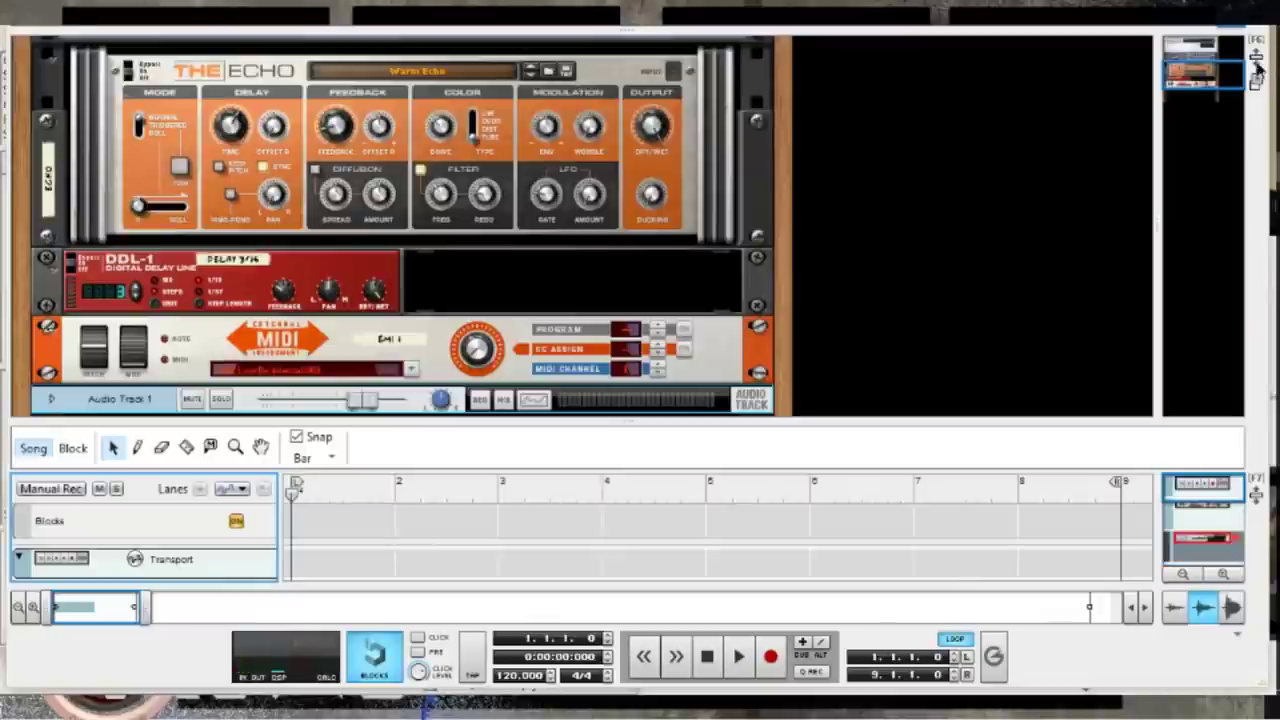
click(1258, 62)
click(51, 398)
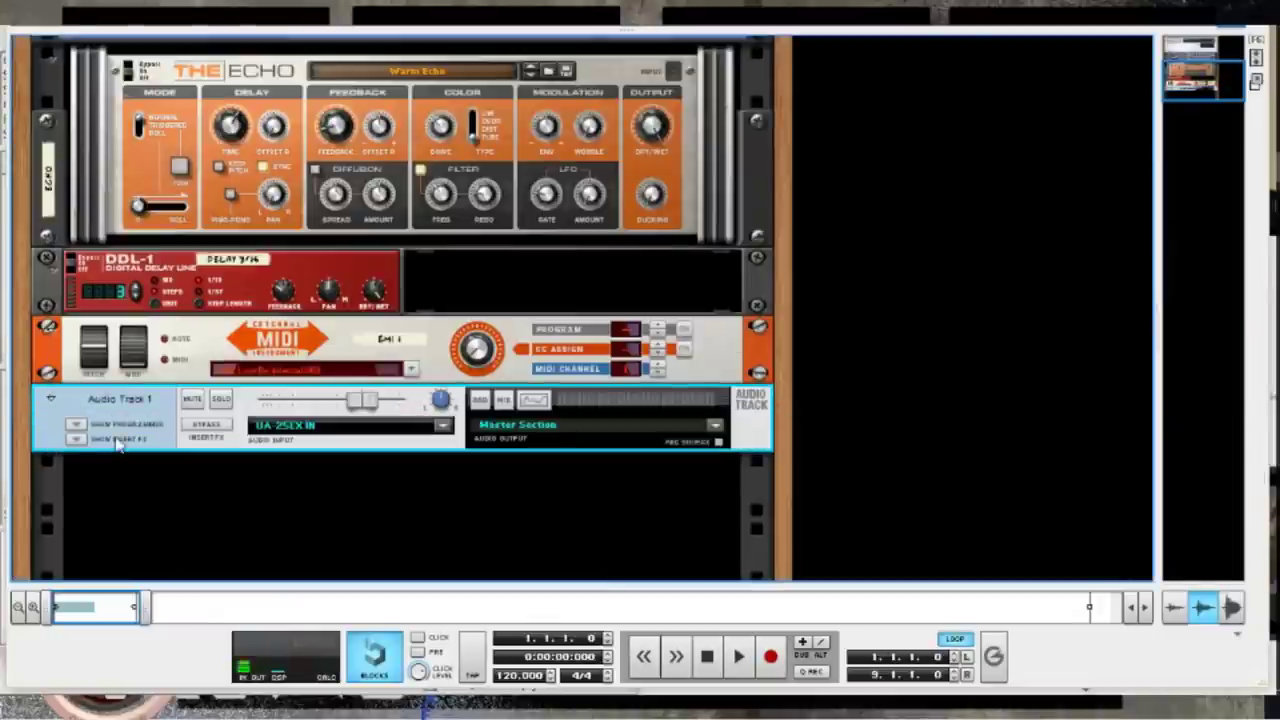
click(441, 426)
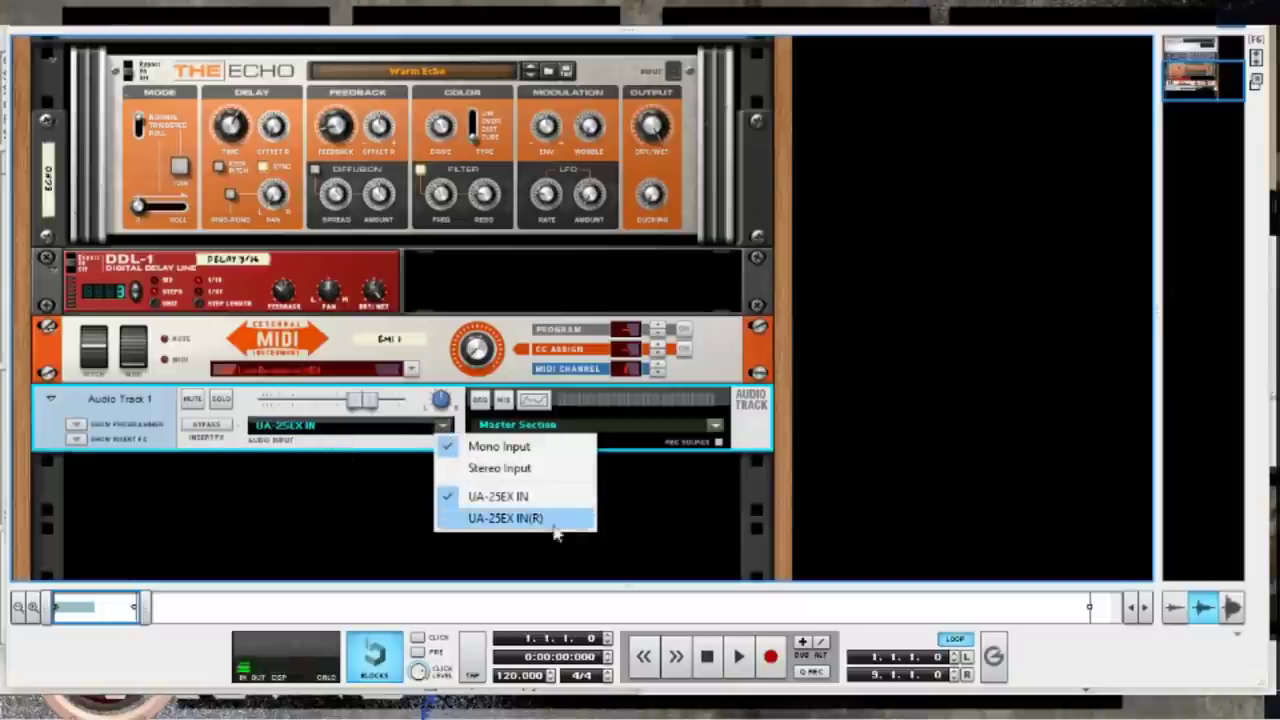
click(505, 468)
click(196, 522)
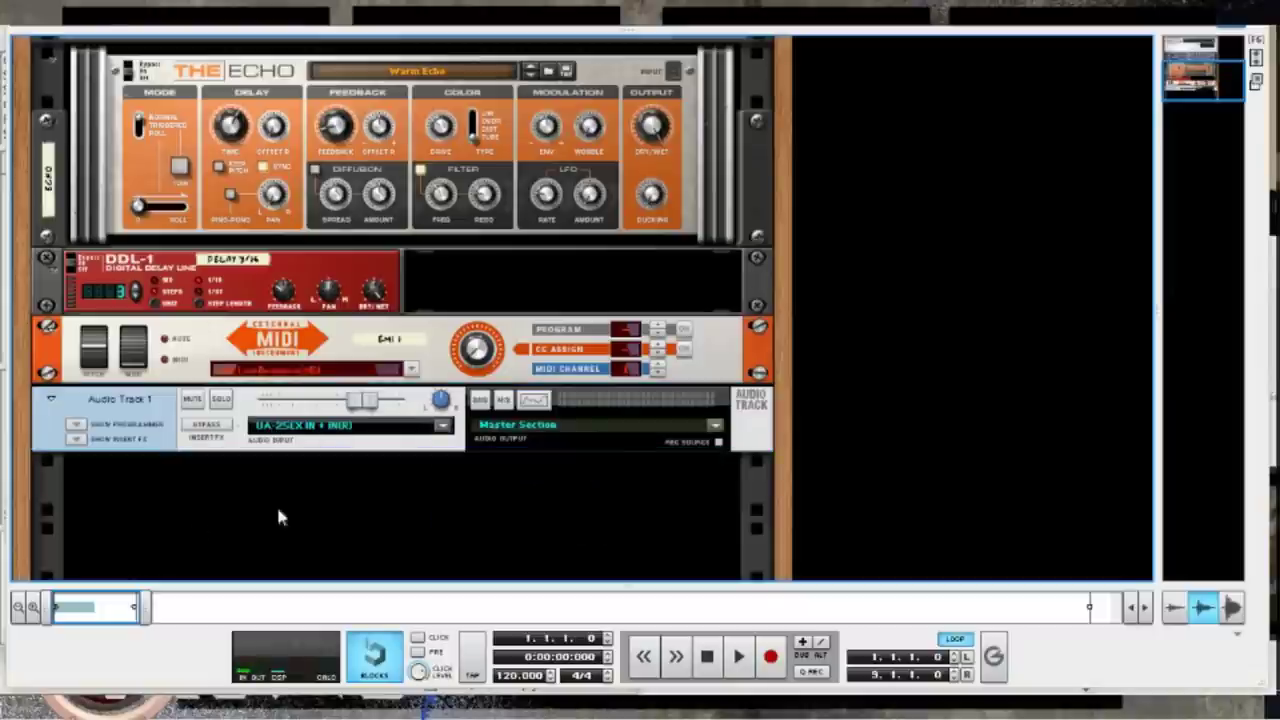
key(F7)
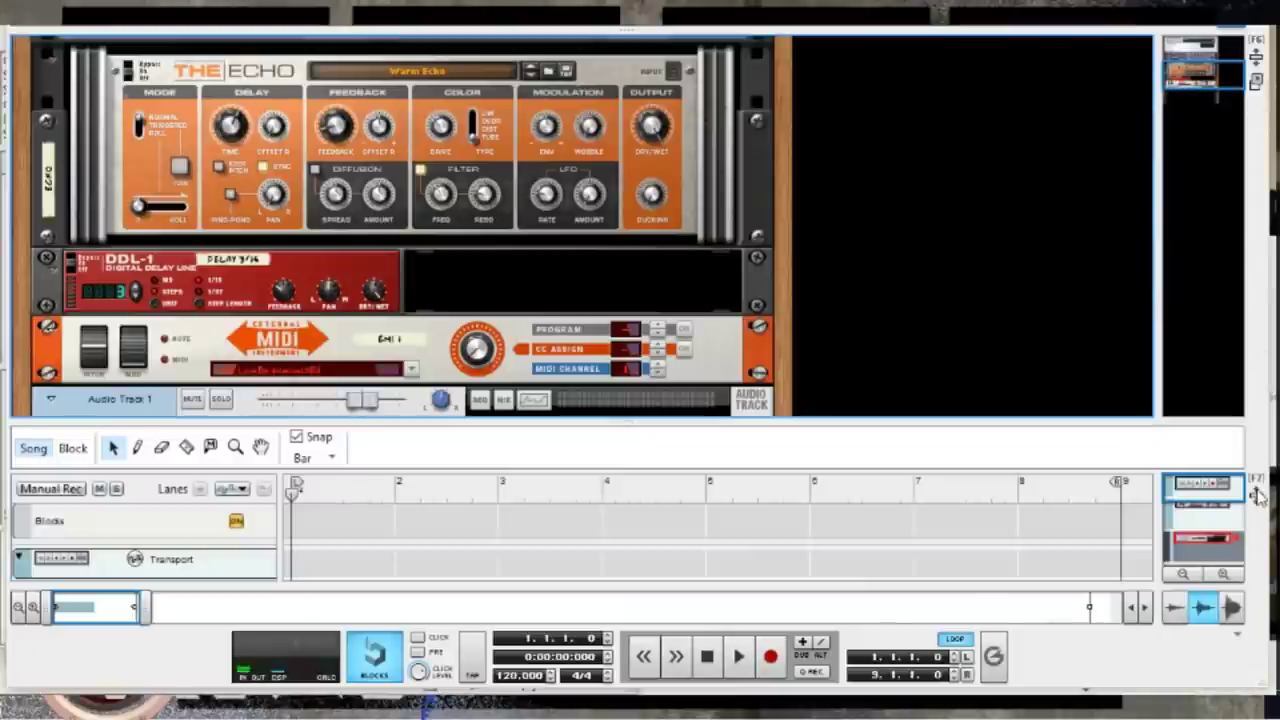
key(F6)
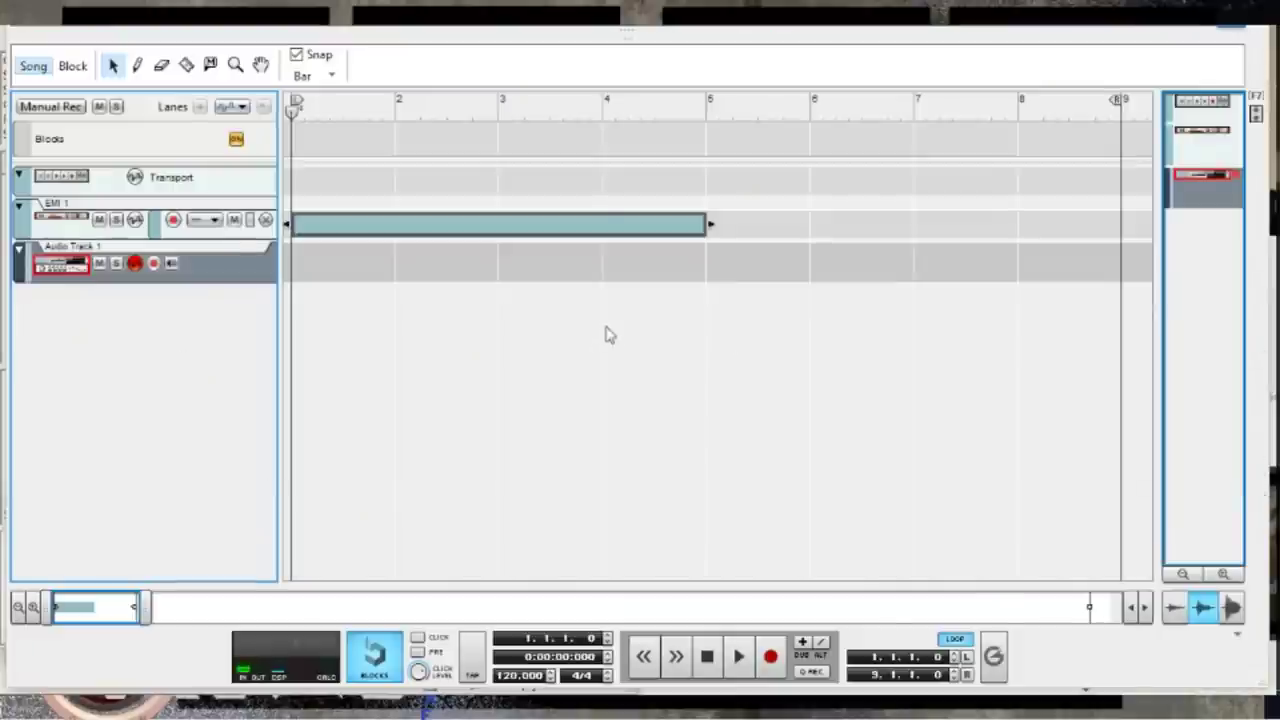
Solo EMI 1, arm Audio Track 1, and record the external synth phrase
click(116, 219)
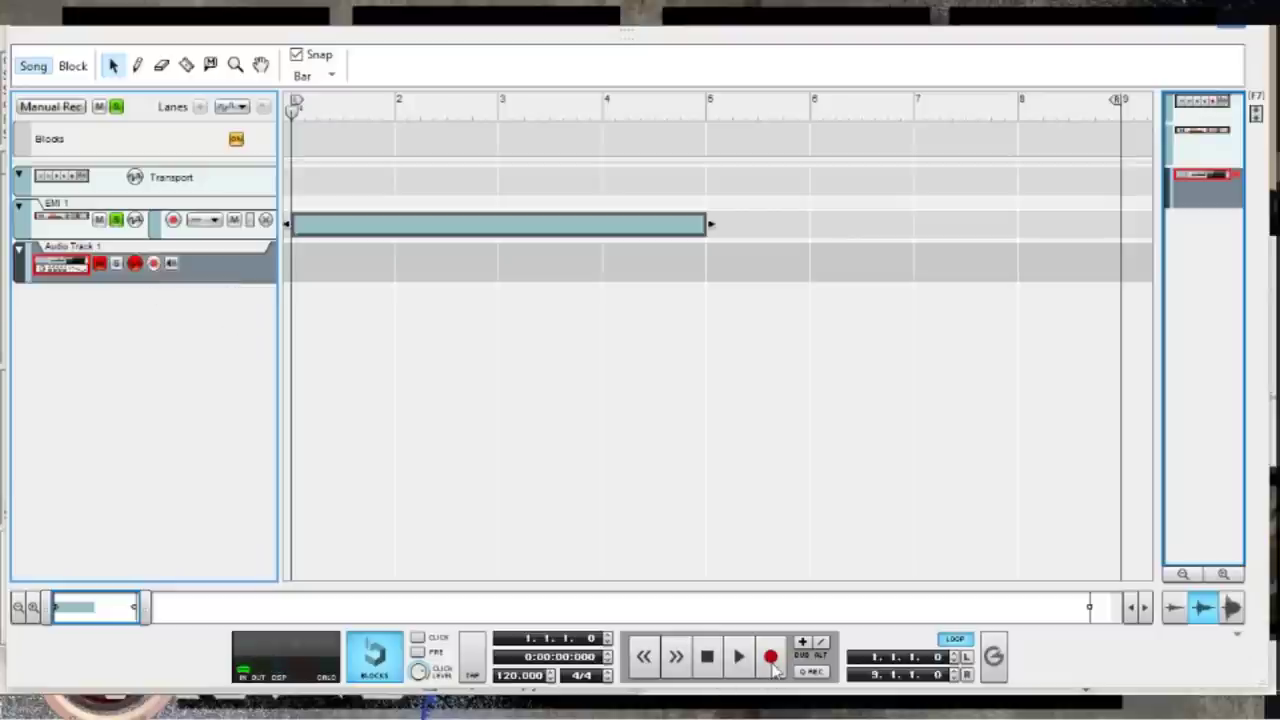
click(153, 263)
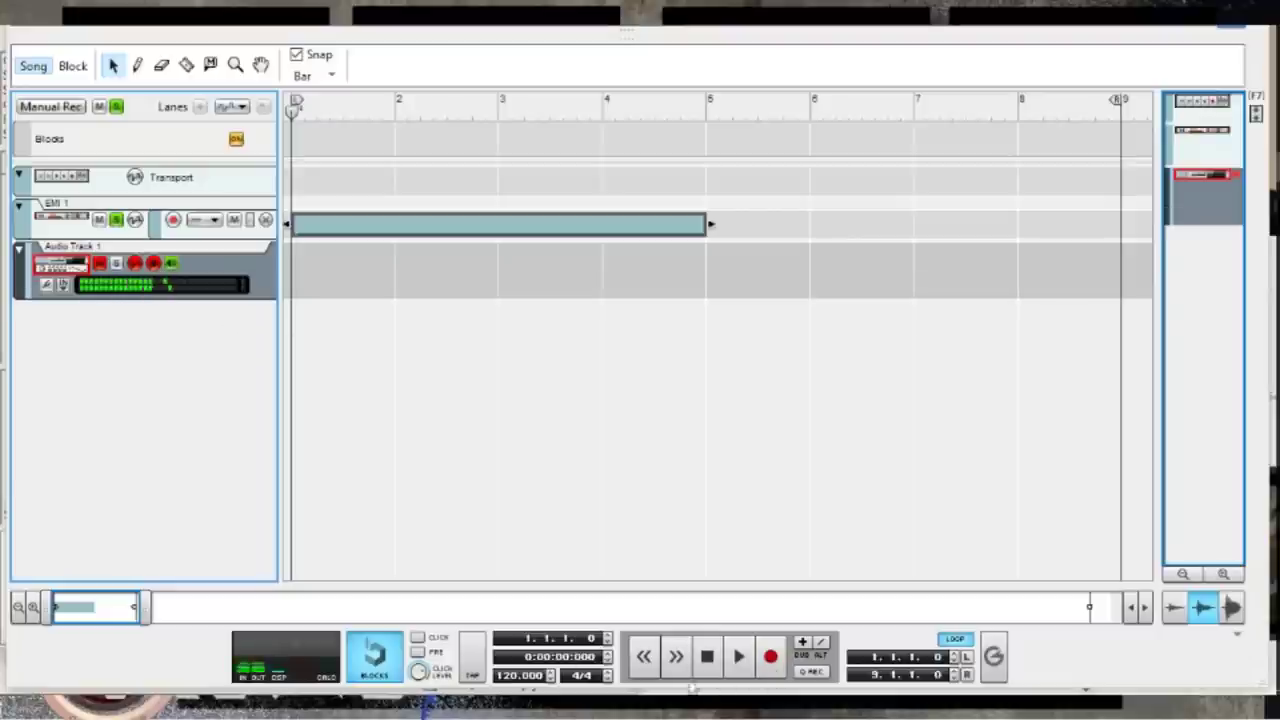
click(770, 656)
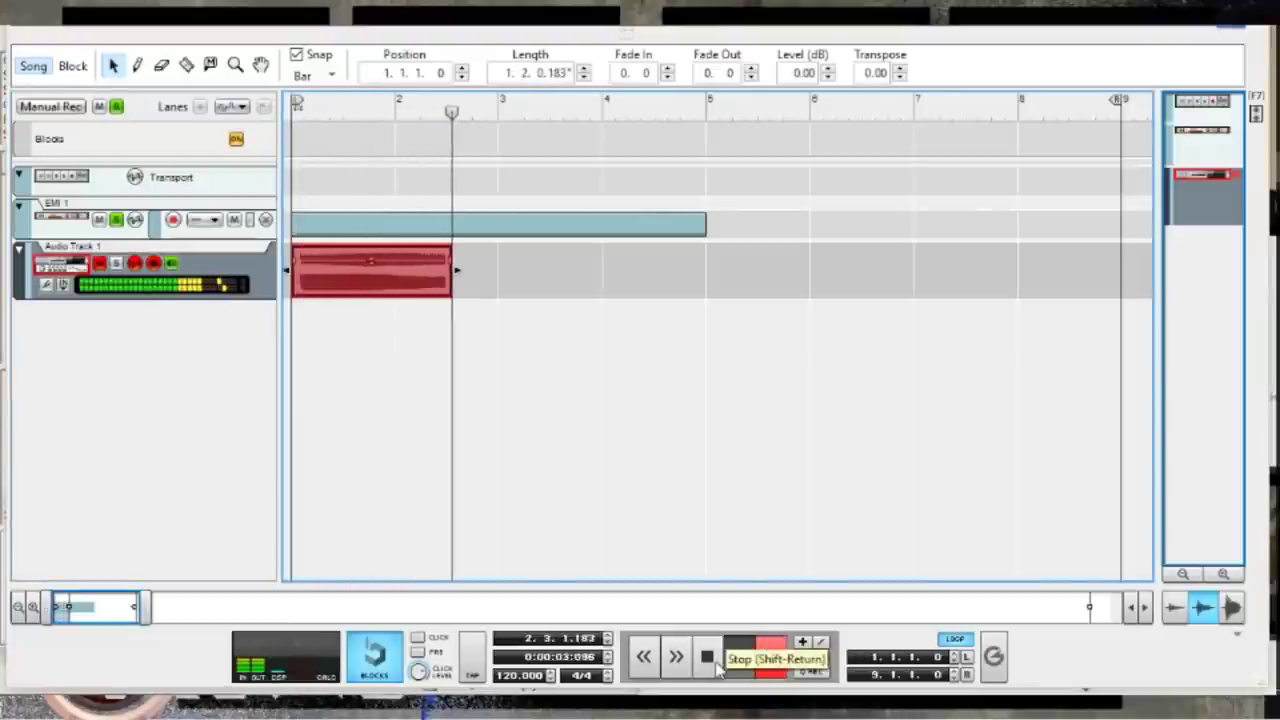
click(716, 664)
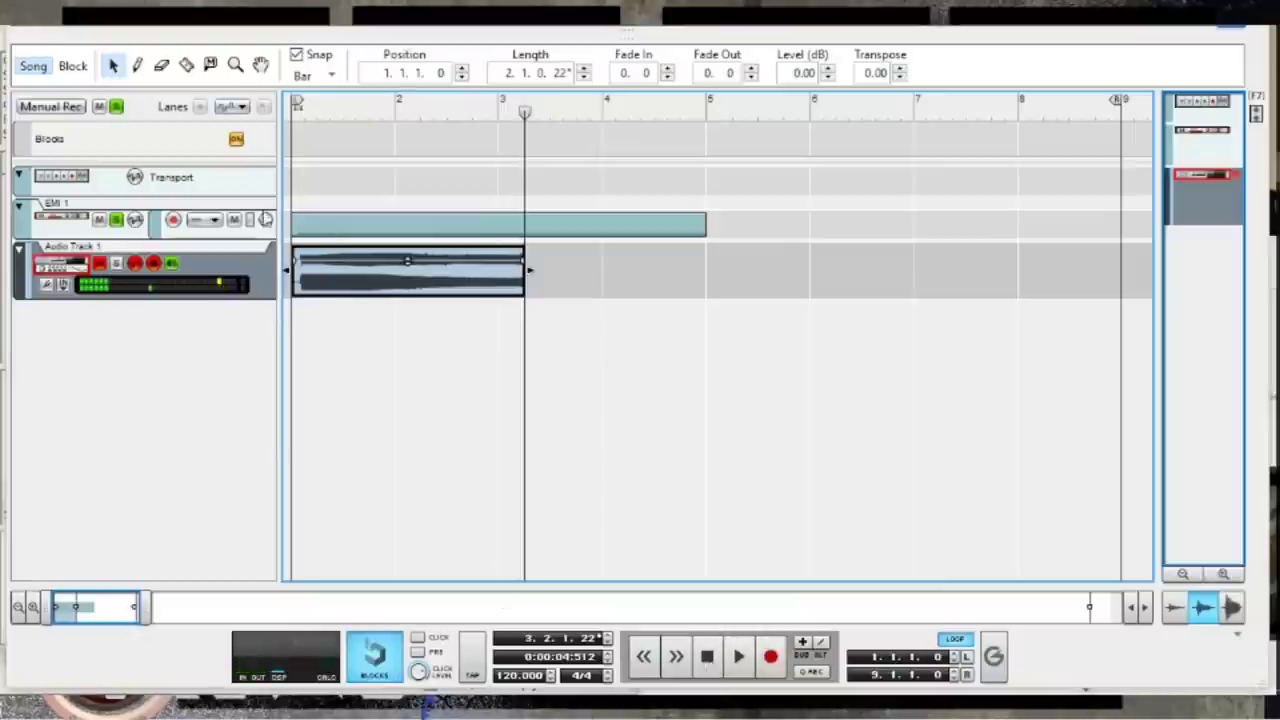
Return to the song start, move record focus to EMI 1, and play the song
click(143, 268)
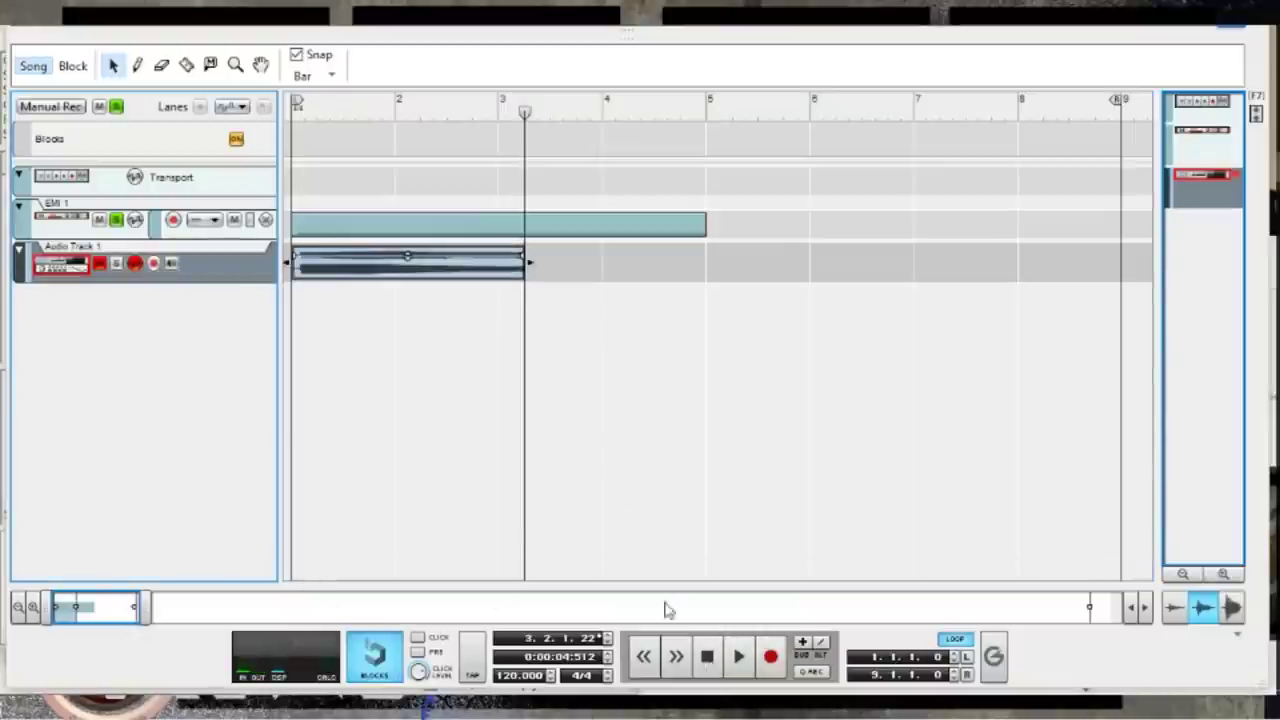
click(707, 664)
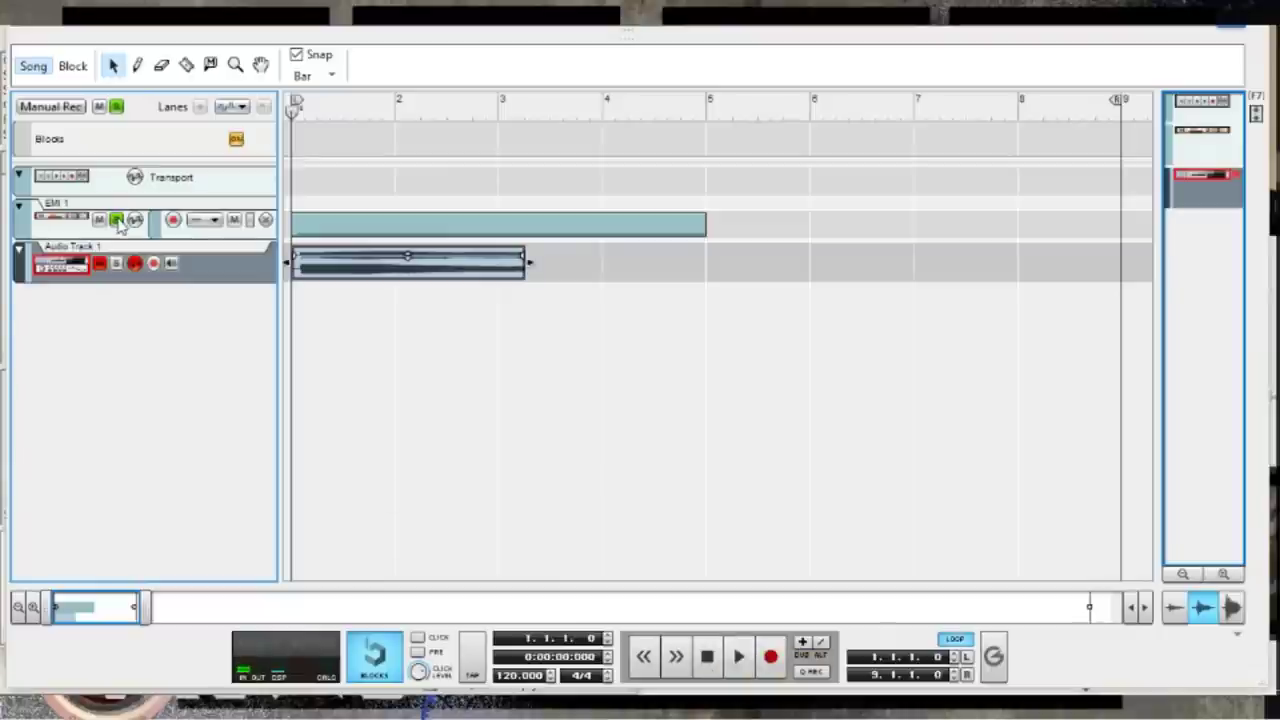
click(100, 219)
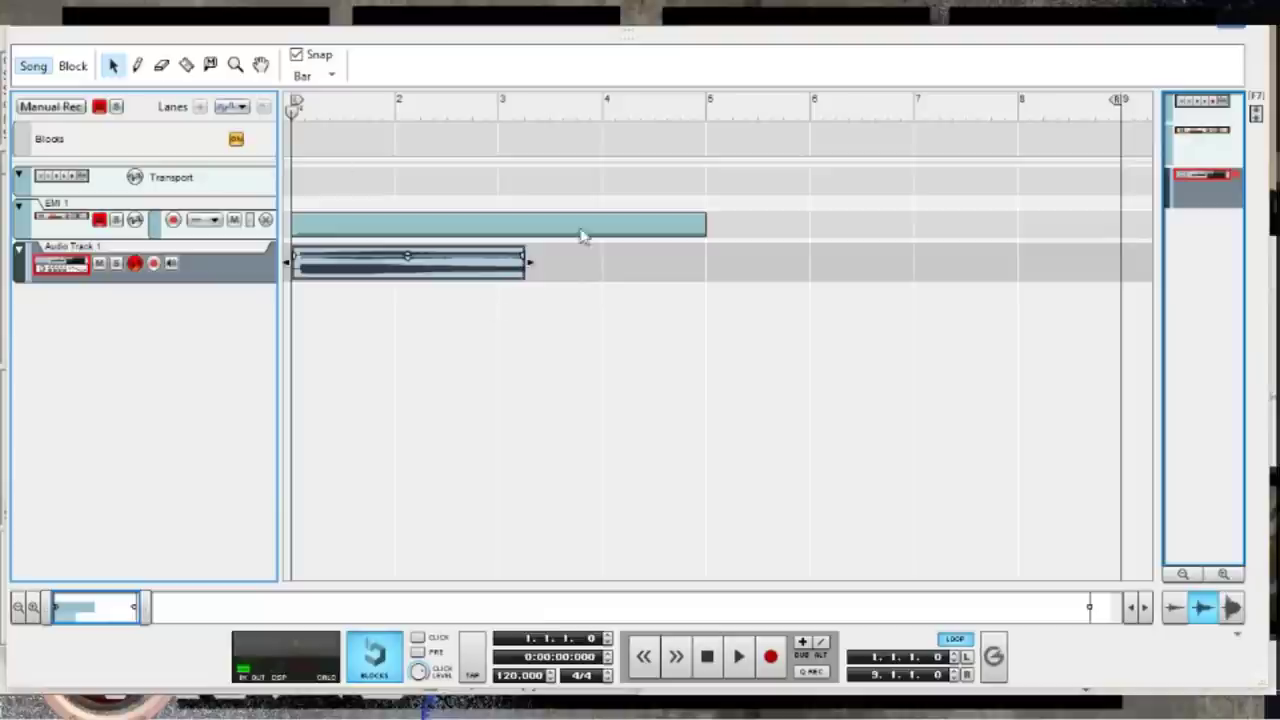
click(741, 670)
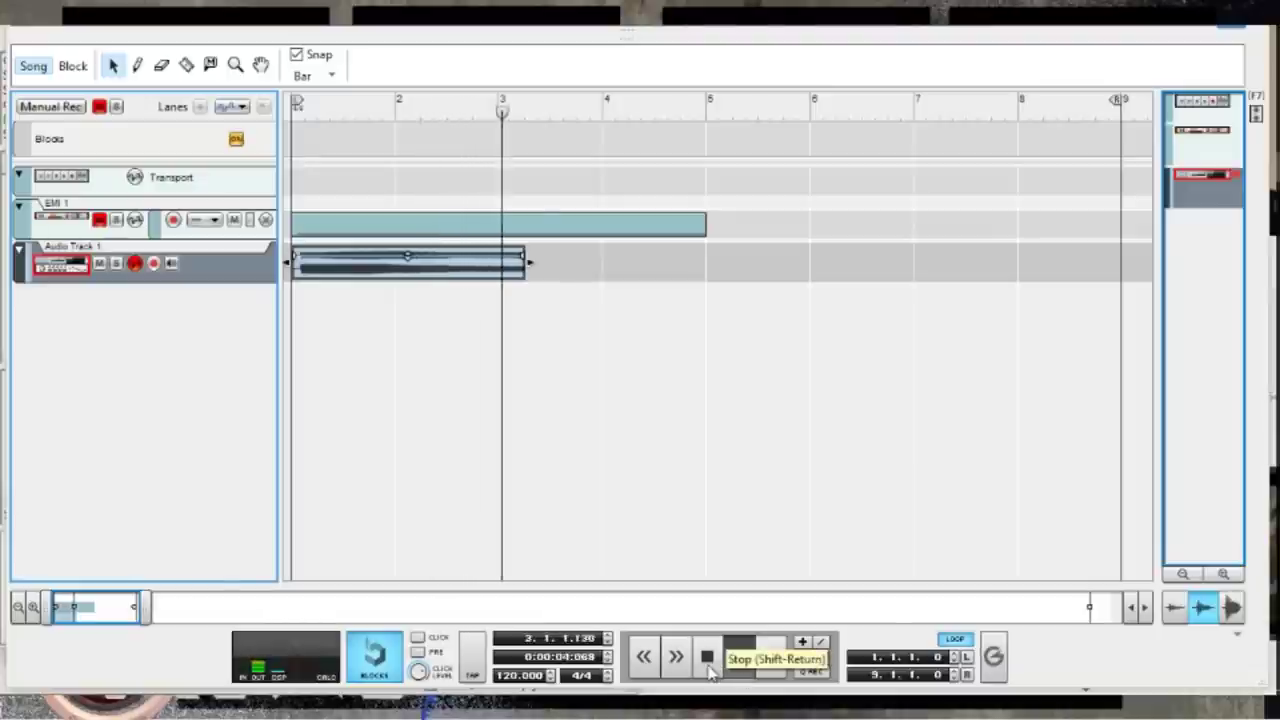
Stop playback, review the EMI 1 block's notes, and reselect the block
click(707, 657)
double_click(316, 222)
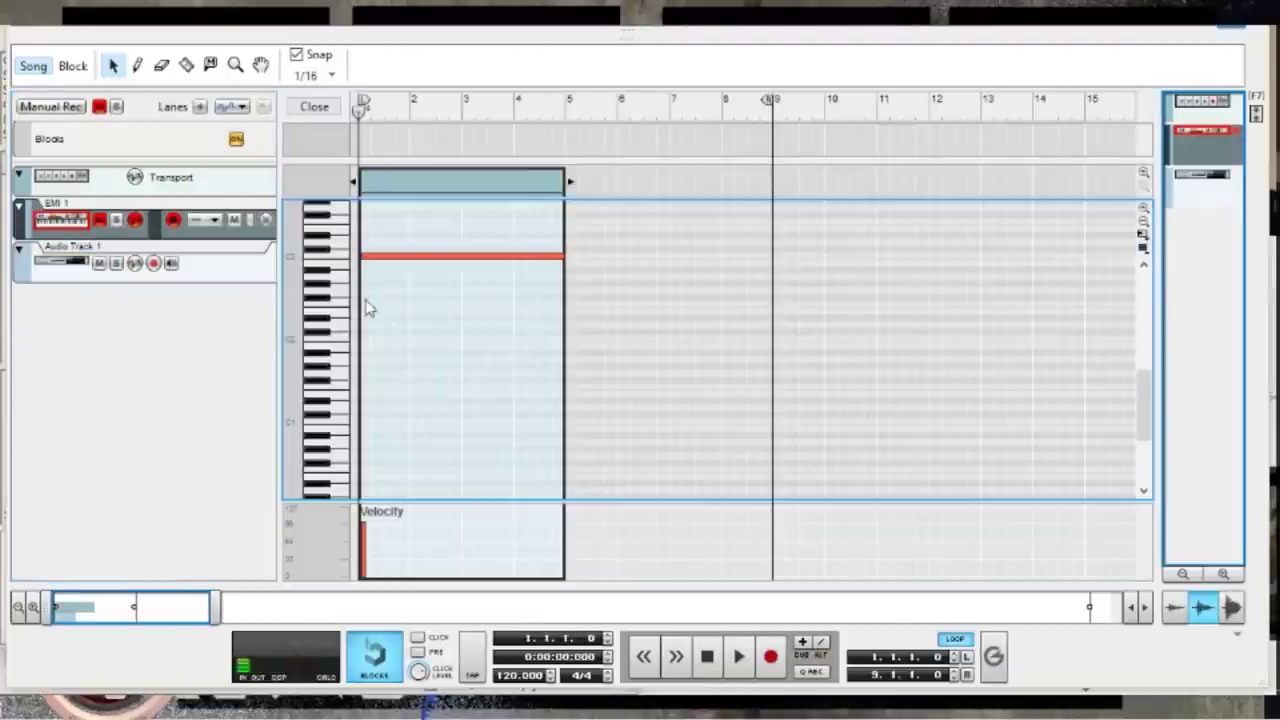
scroll(390, 360, up, 3)
scroll(418, 400, down, 5)
click(290, 106)
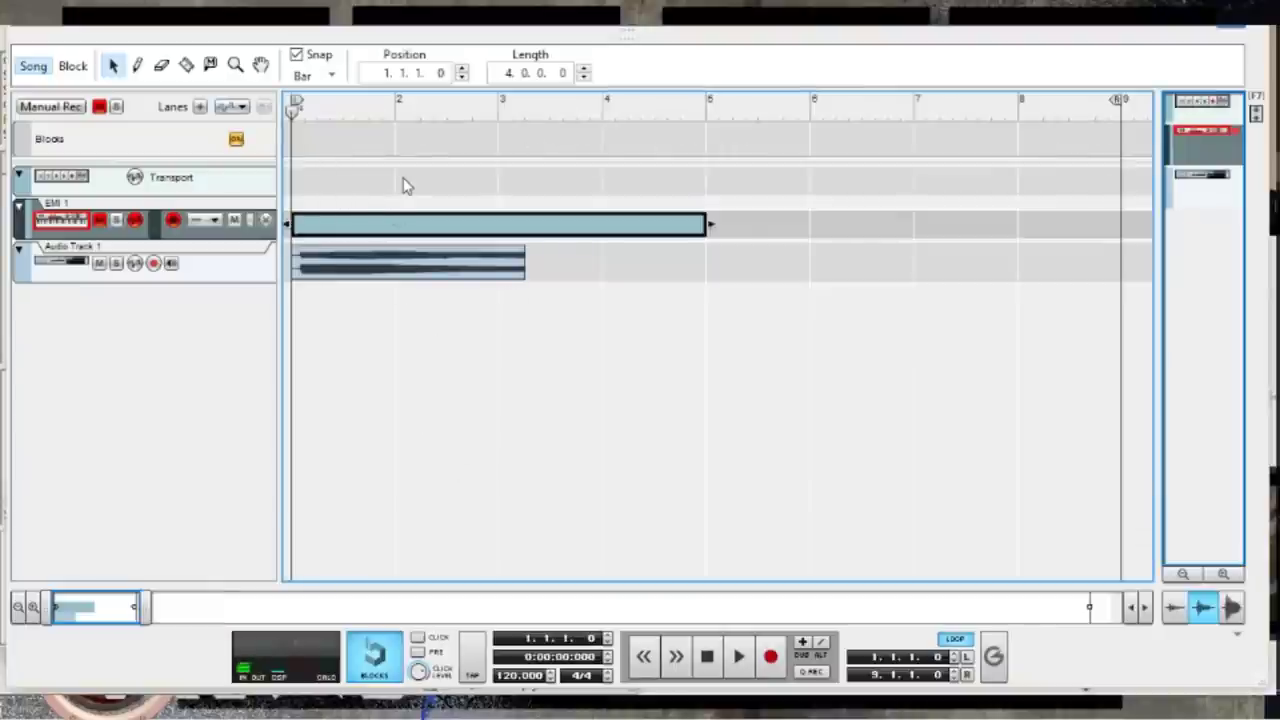
click(362, 186)
drag(447, 237, 443, 234)
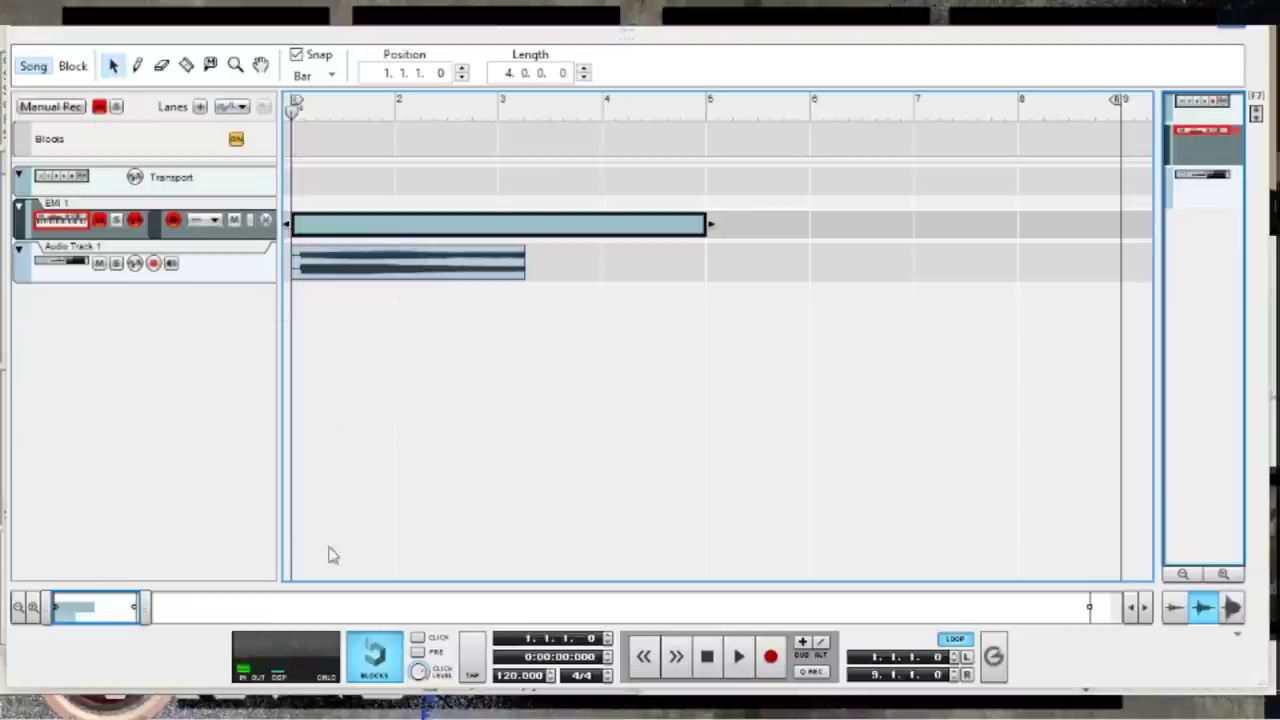
drag(140, 610, 134, 607)
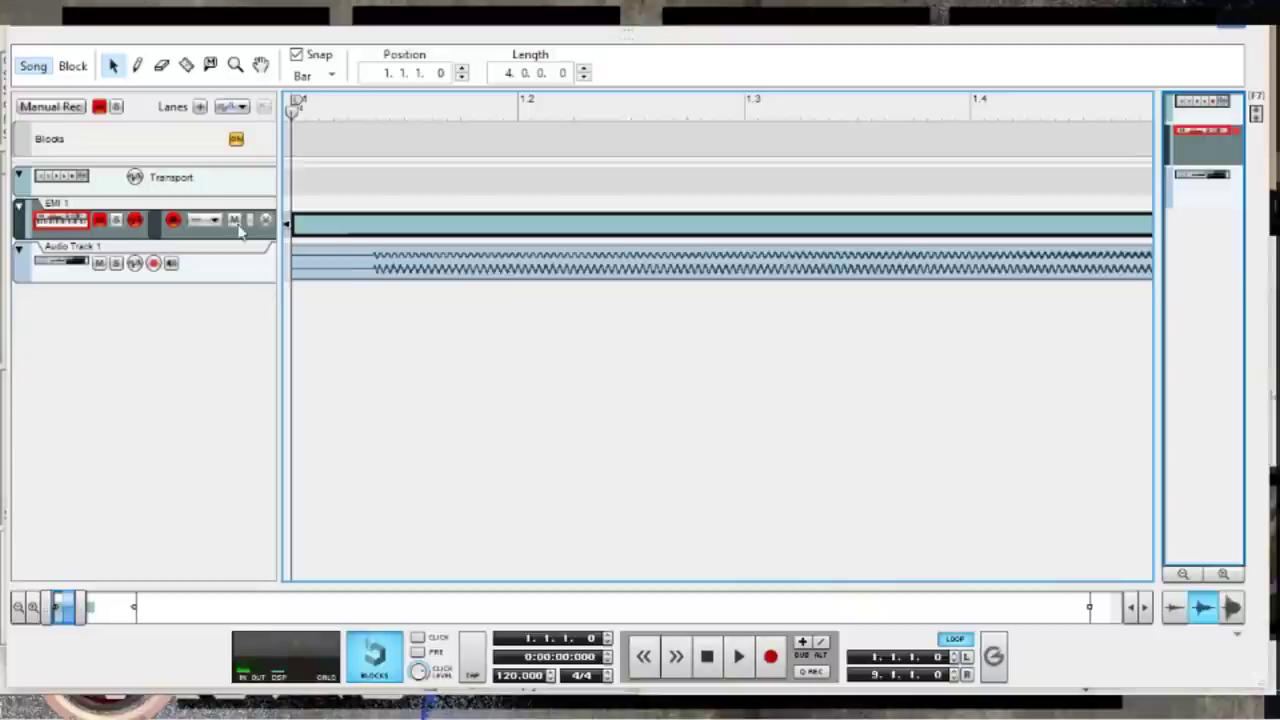
Trim the audio clip's silent lead-in so it starts at 1.1.1.0, re-enable Snap, and play it back
click(316, 278)
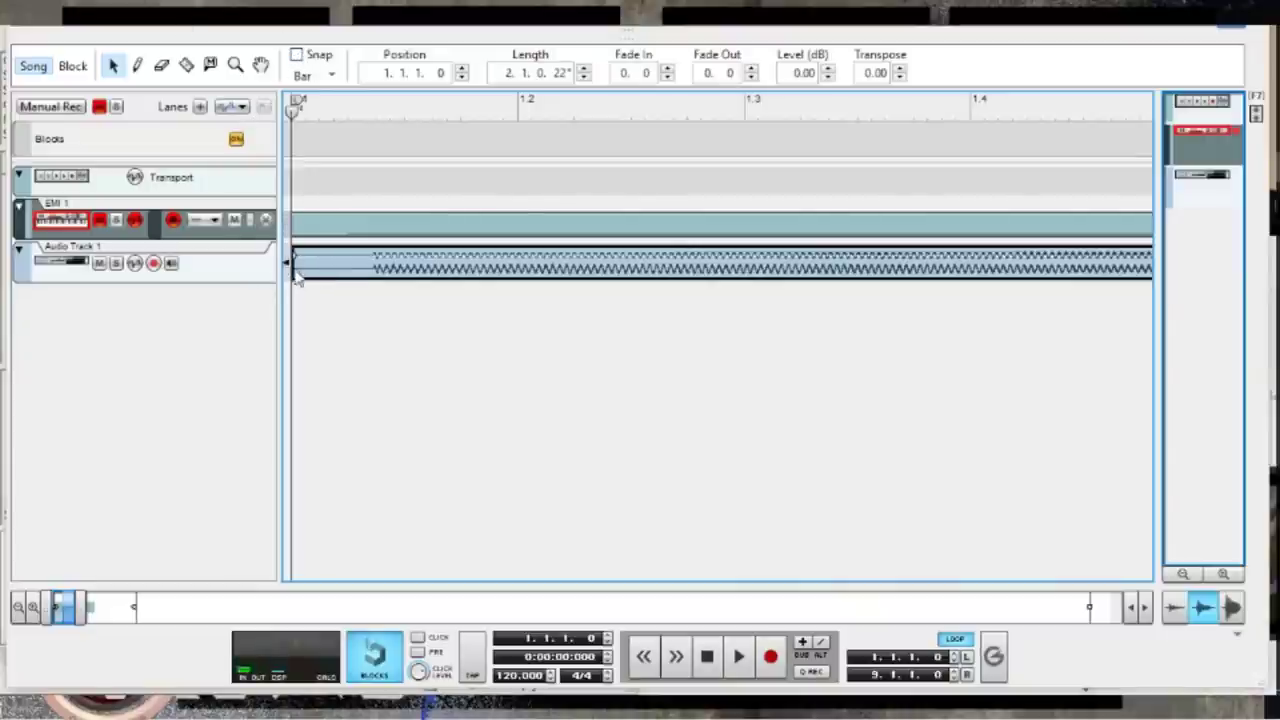
drag(288, 262, 310, 291)
click(297, 55)
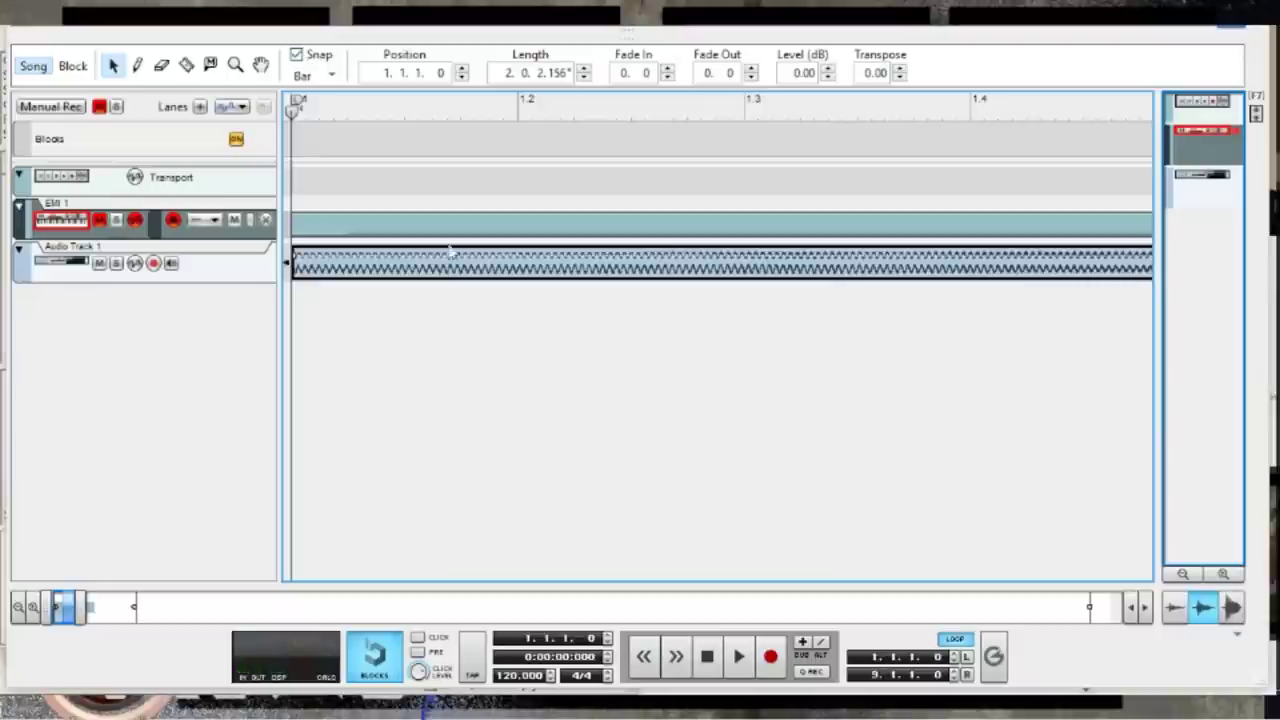
key(space)
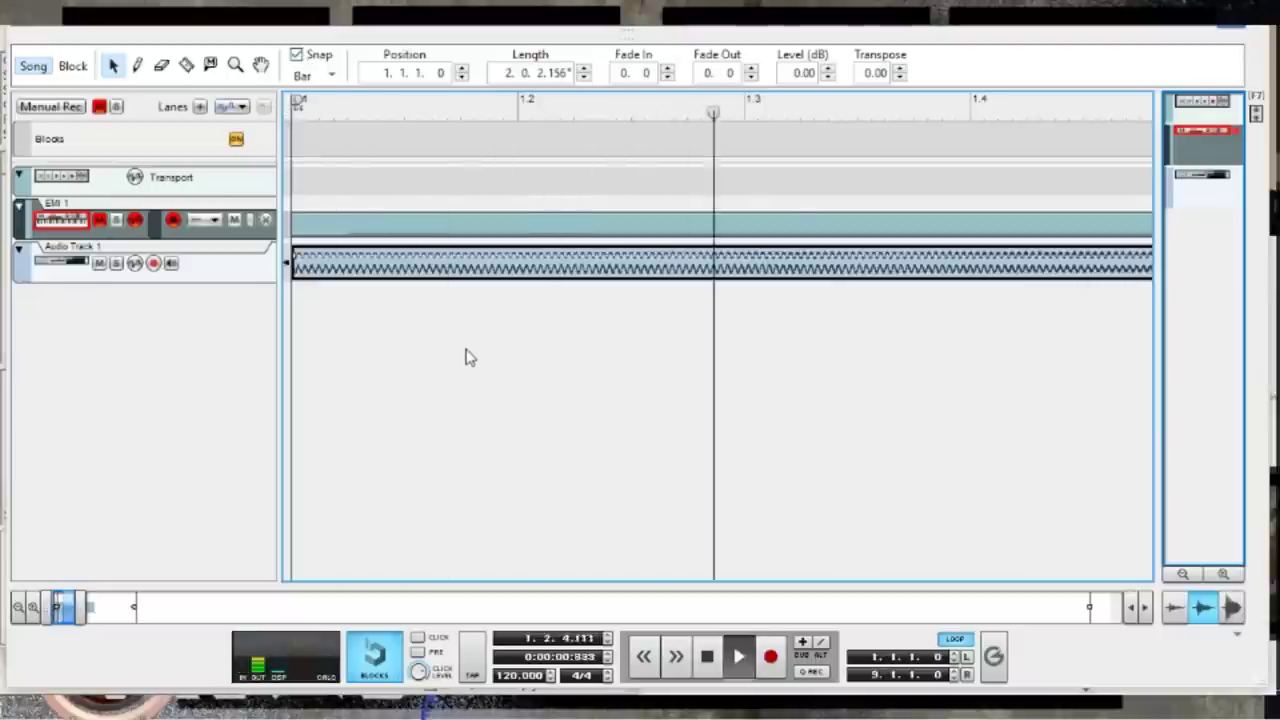
click(705, 660)
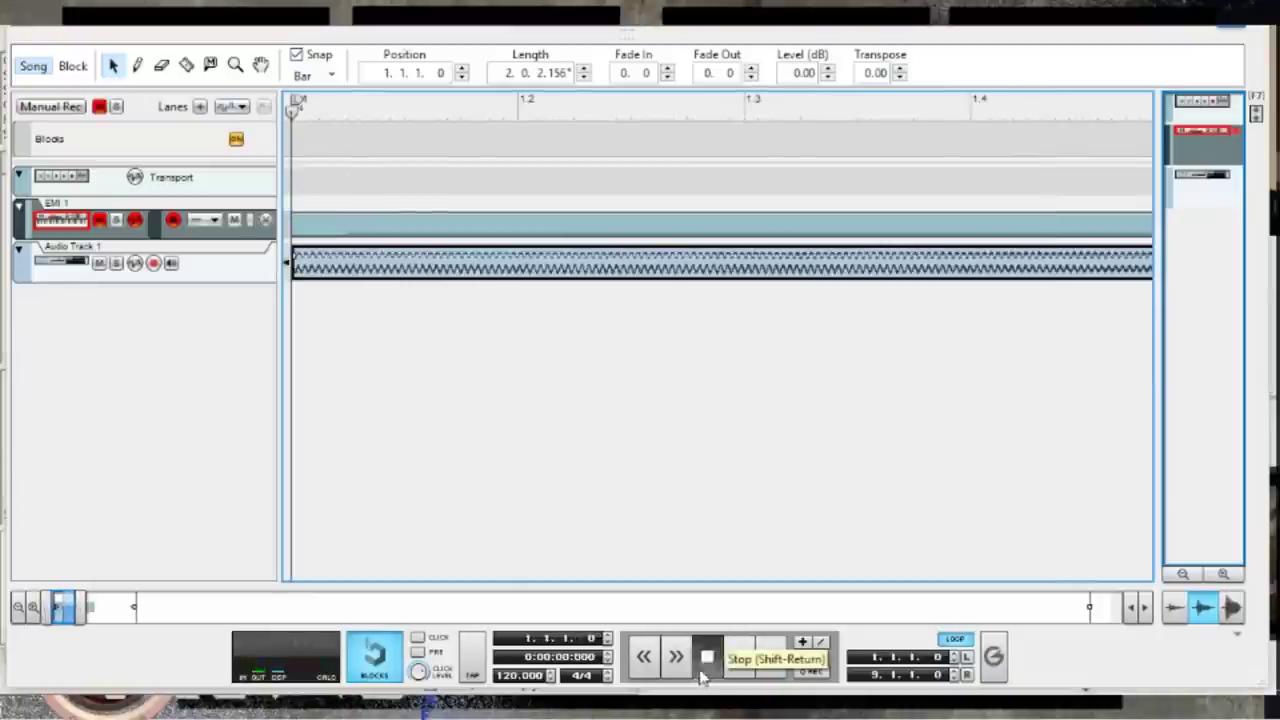
Show Audio Track 1's insert FX in the rack and add an MClass Compressor, M Comp 1
click(1257, 118)
click(1257, 60)
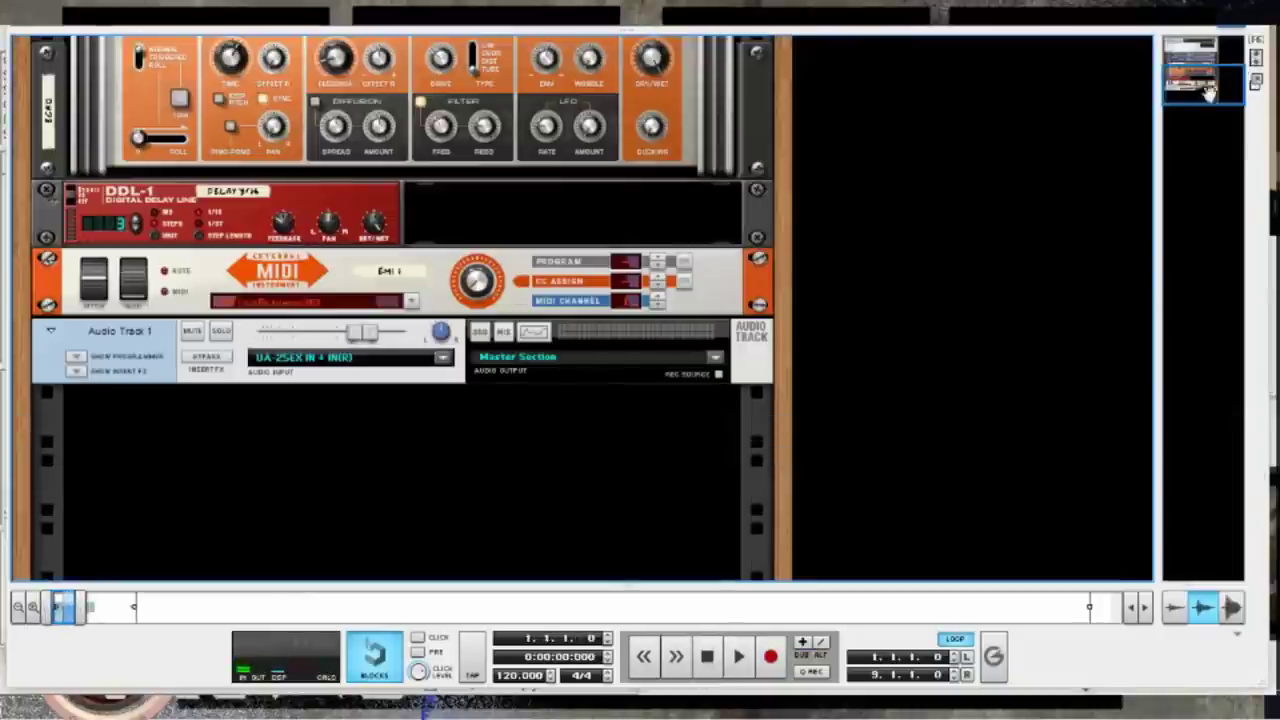
click(76, 370)
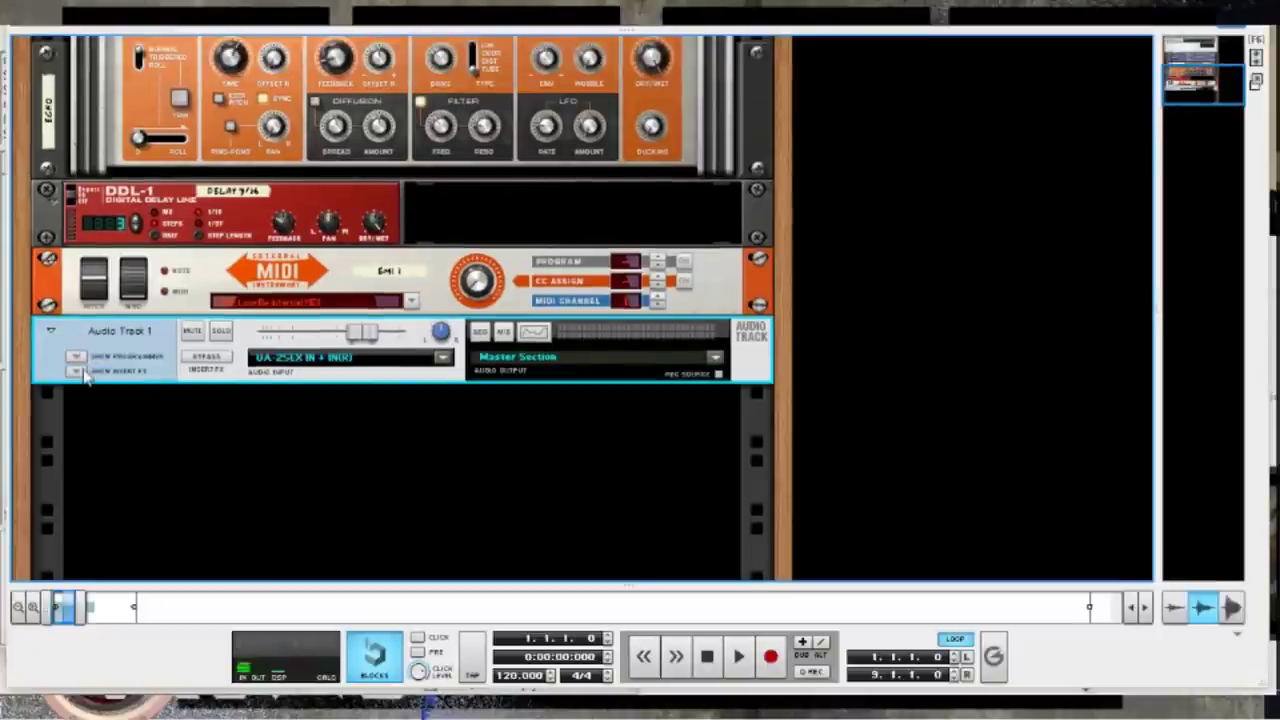
right_click(88, 392)
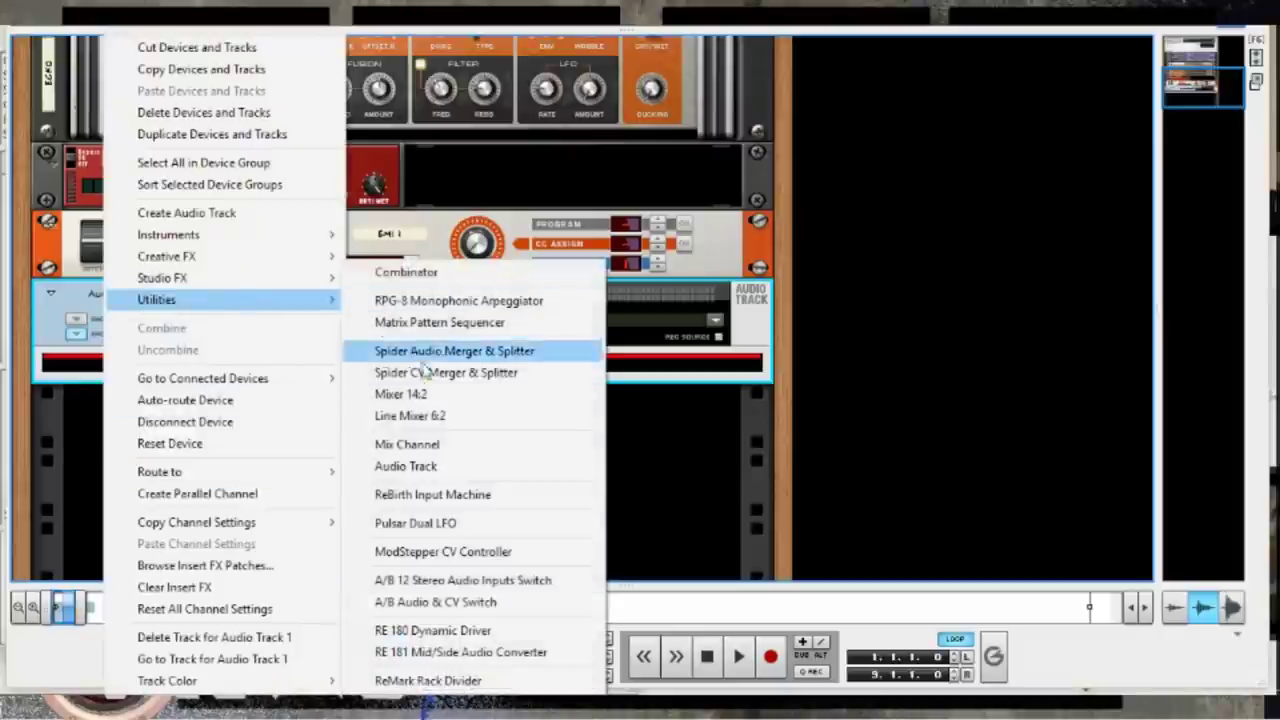
mouse_move(168, 280)
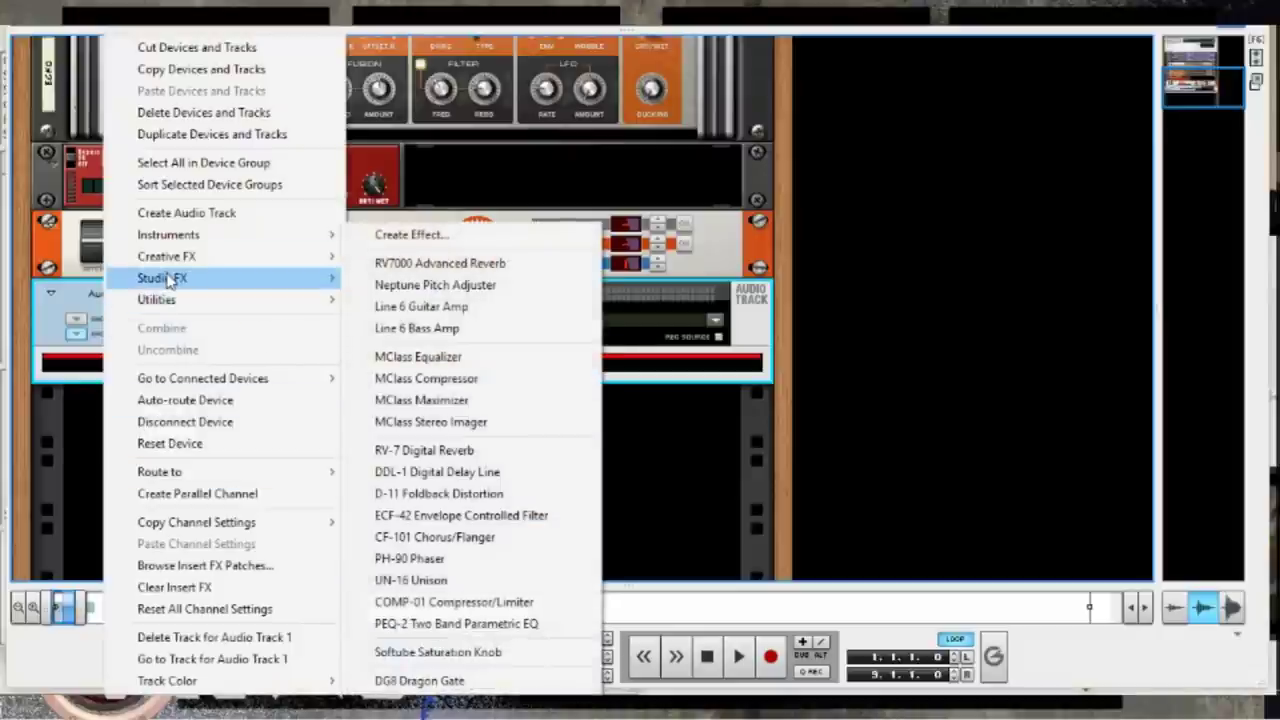
click(436, 378)
Open the compressor's control and device context menus
right_click(392, 402)
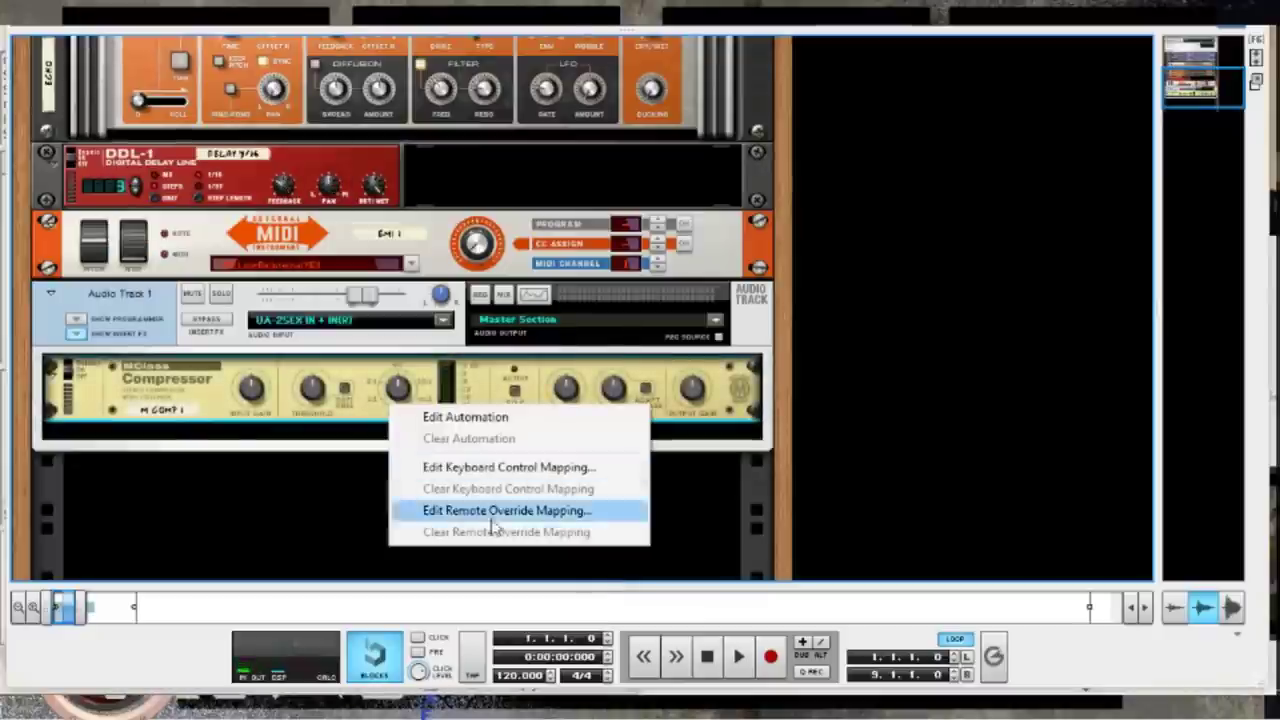
right_click(80, 418)
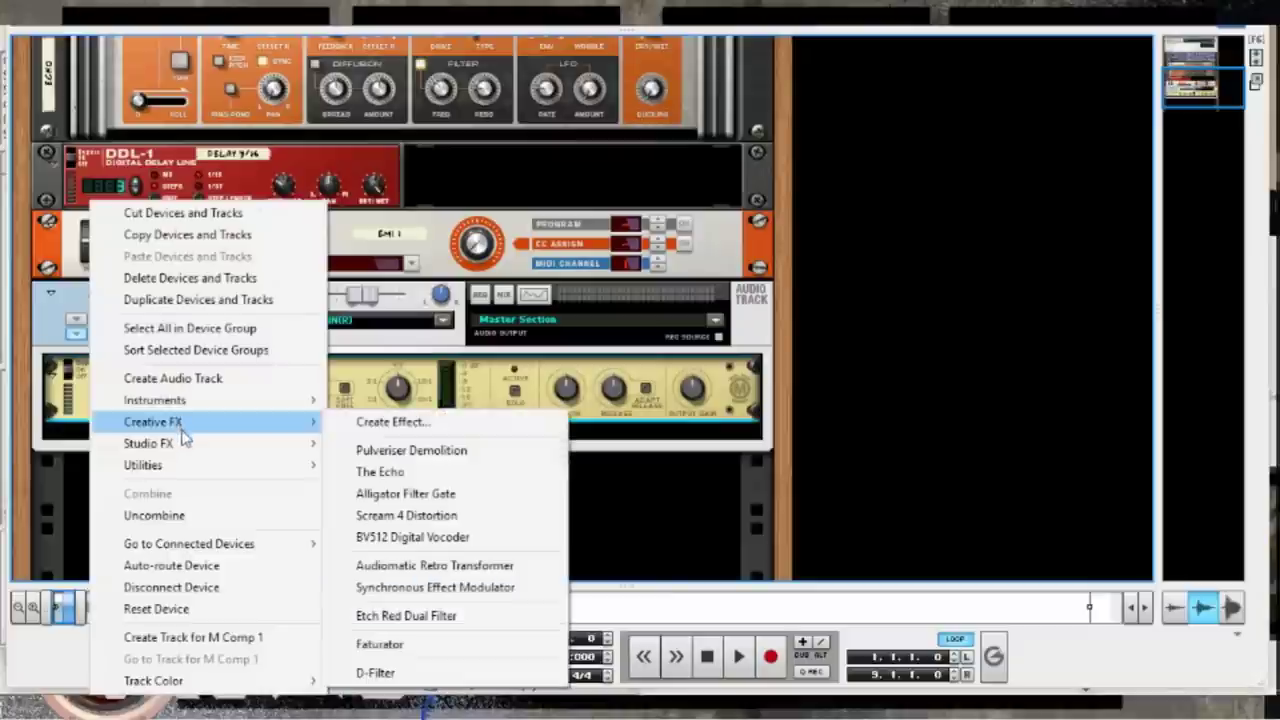
mouse_move(190, 450)
click(651, 521)
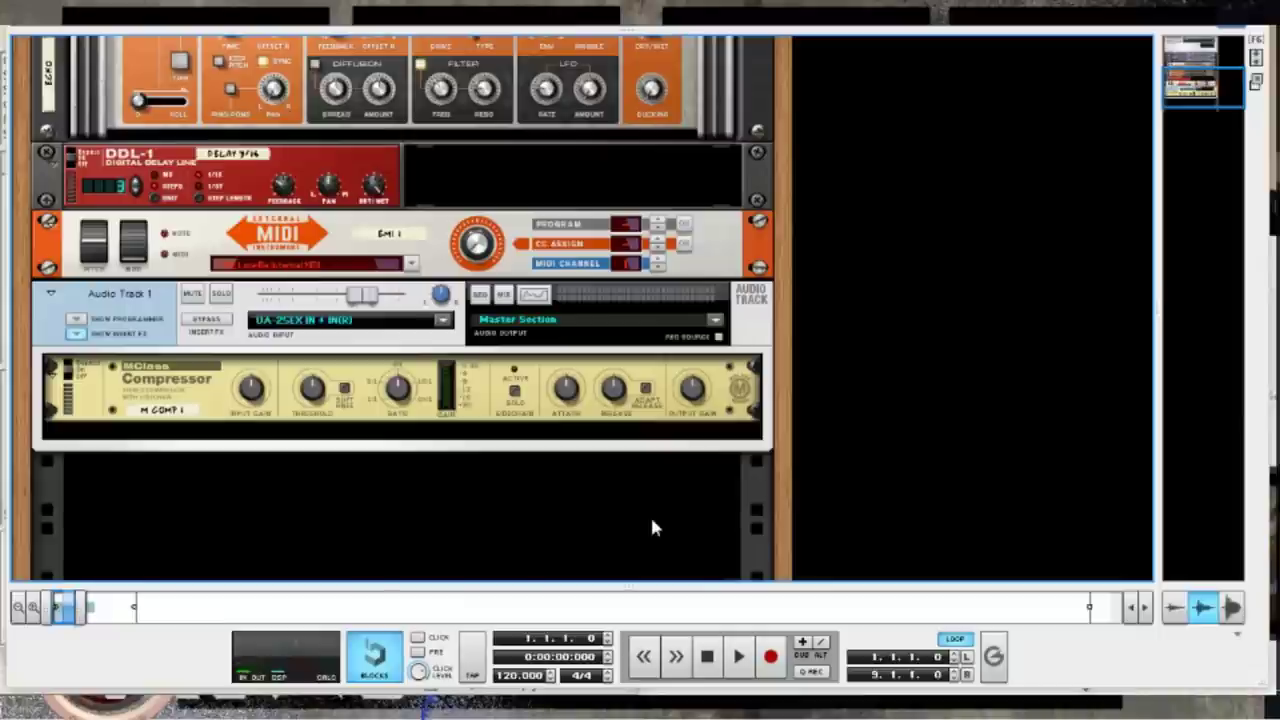
scroll(652, 528, up, 3)
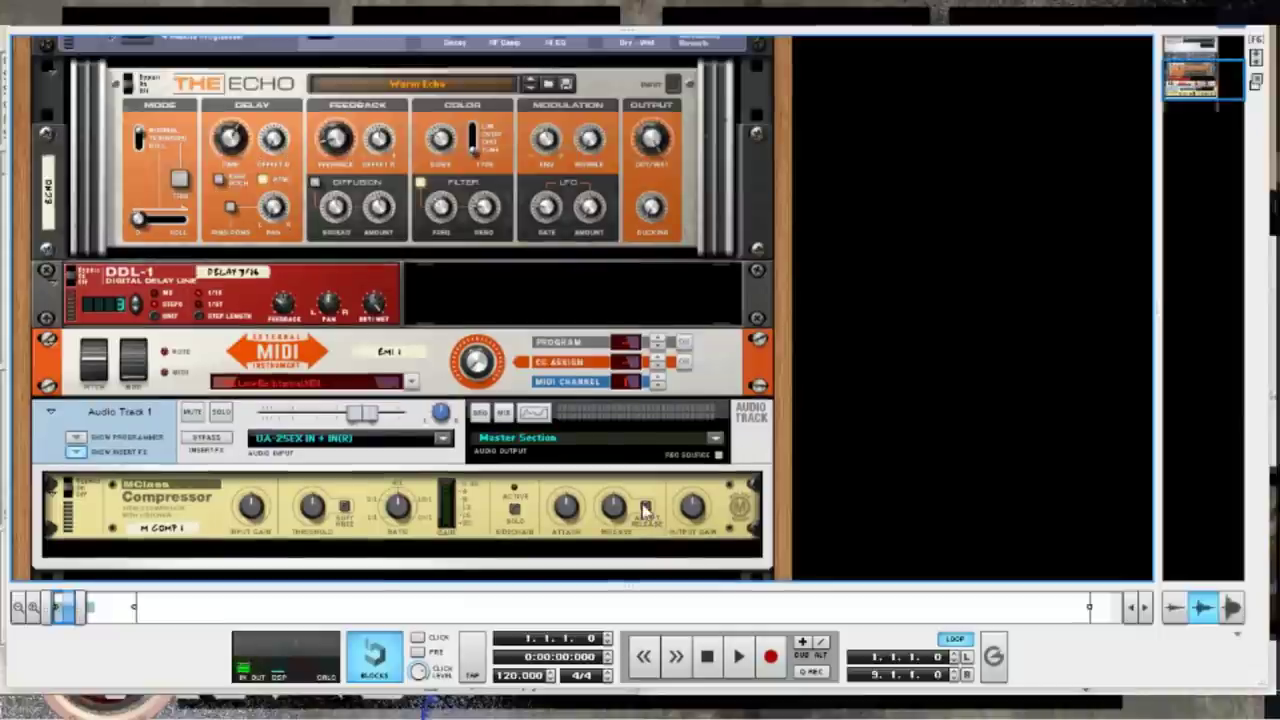